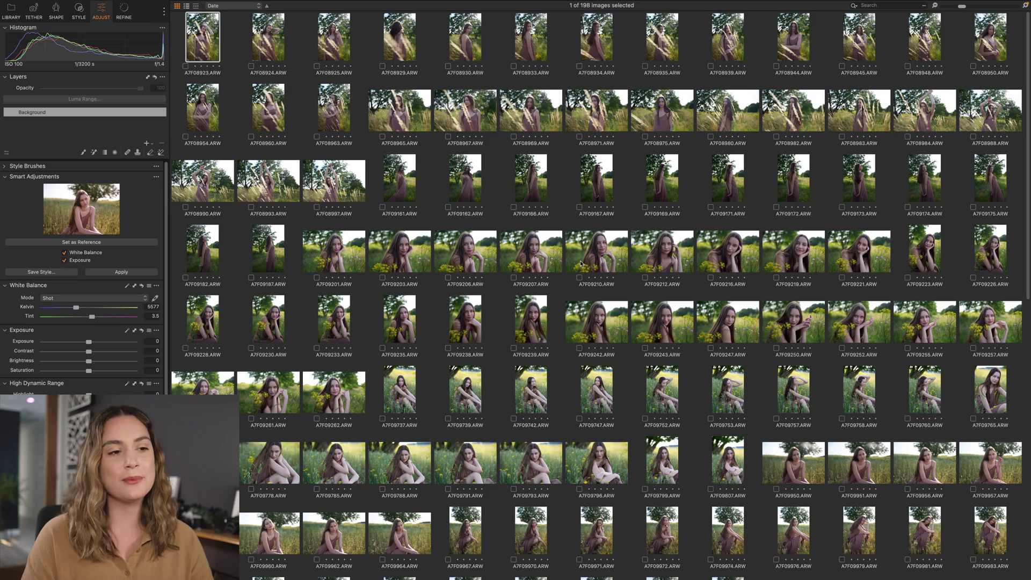
Step: Open the Cull Images window for the imported shoot and enable grouping by similarity
{"action": "scroll", "coordinate": [585, 260], "scroll_direction": "down", "scroll_amount": 10}
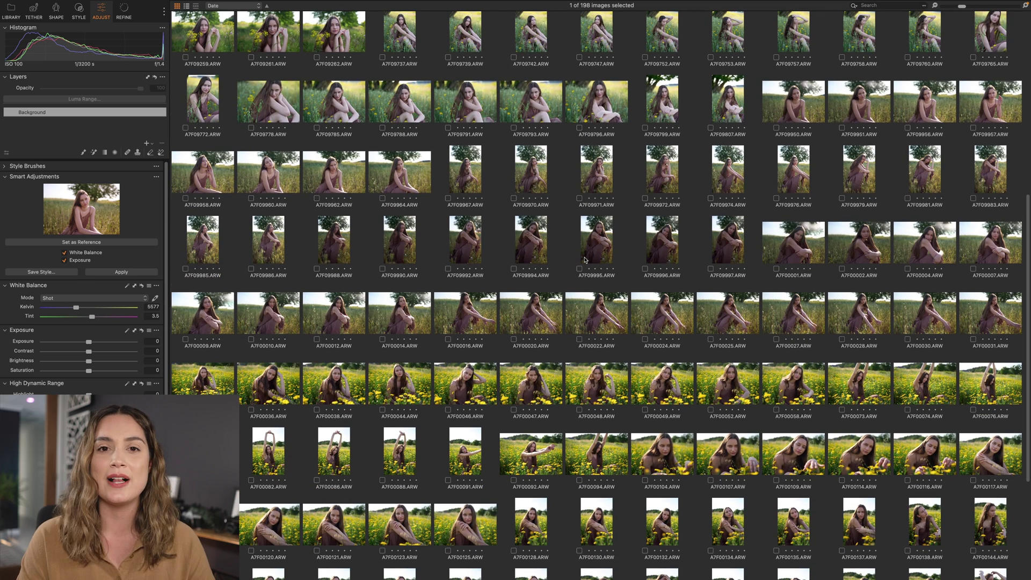
{"action": "scroll", "coordinate": [585, 260], "scroll_direction": "down", "scroll_amount": 3}
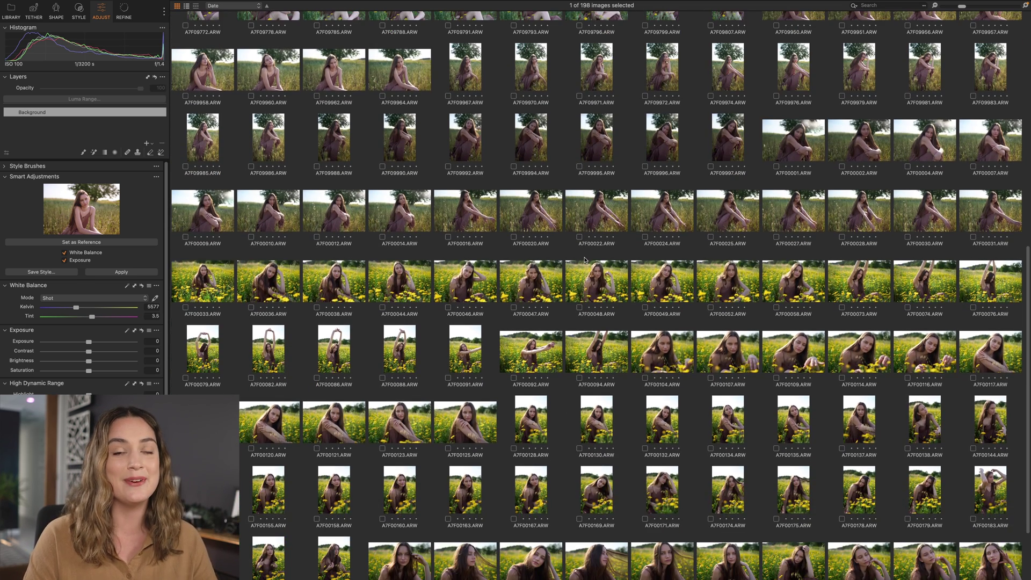
{"action": "scroll", "coordinate": [585, 260], "scroll_direction": "down", "scroll_amount": 3}
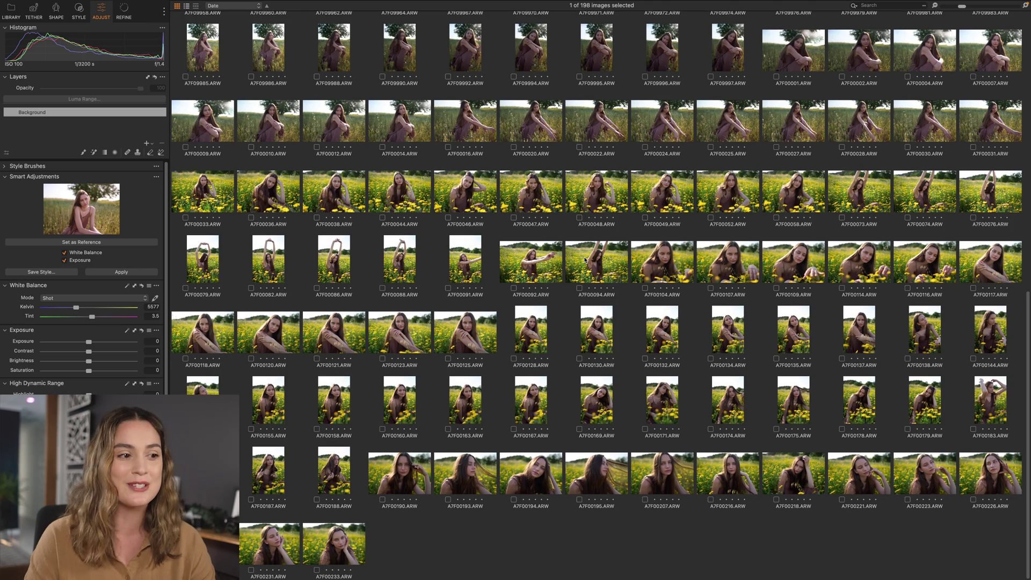
{"action": "scroll", "coordinate": [585, 310], "scroll_direction": "up", "scroll_amount": 10}
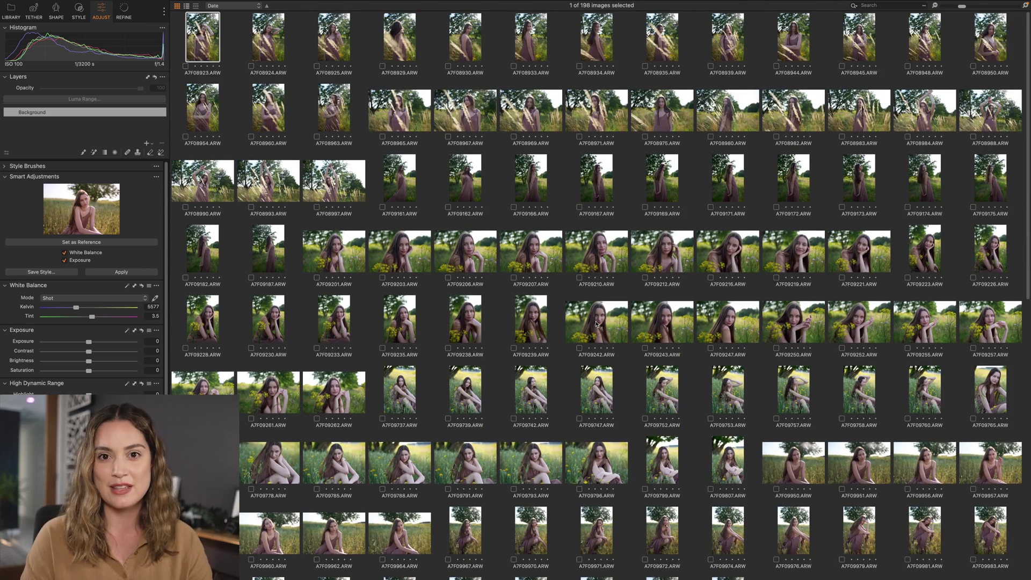
{"action": "left_click", "coordinate": [50, 29]}
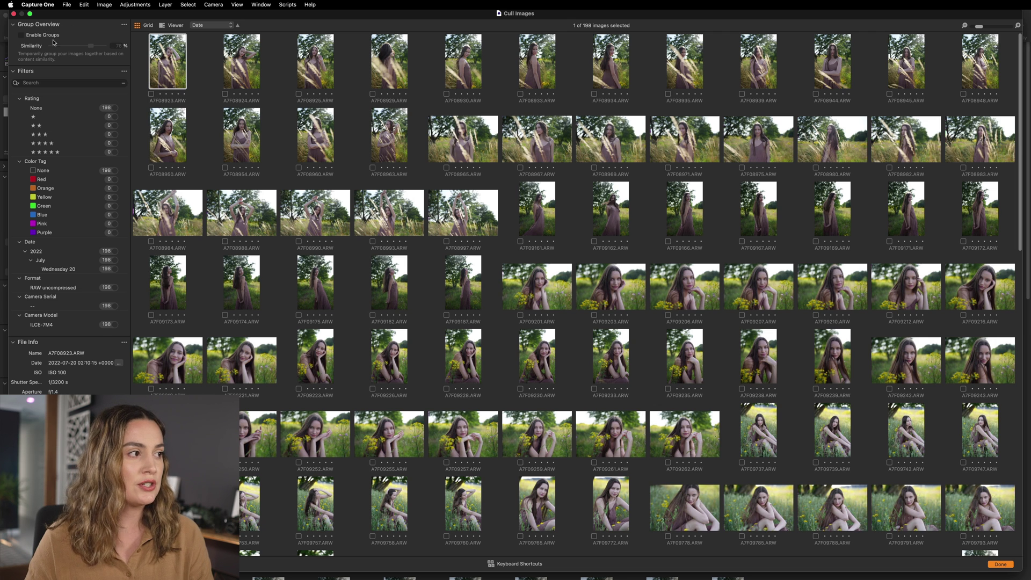
{"action": "left_click", "coordinate": [22, 36]}
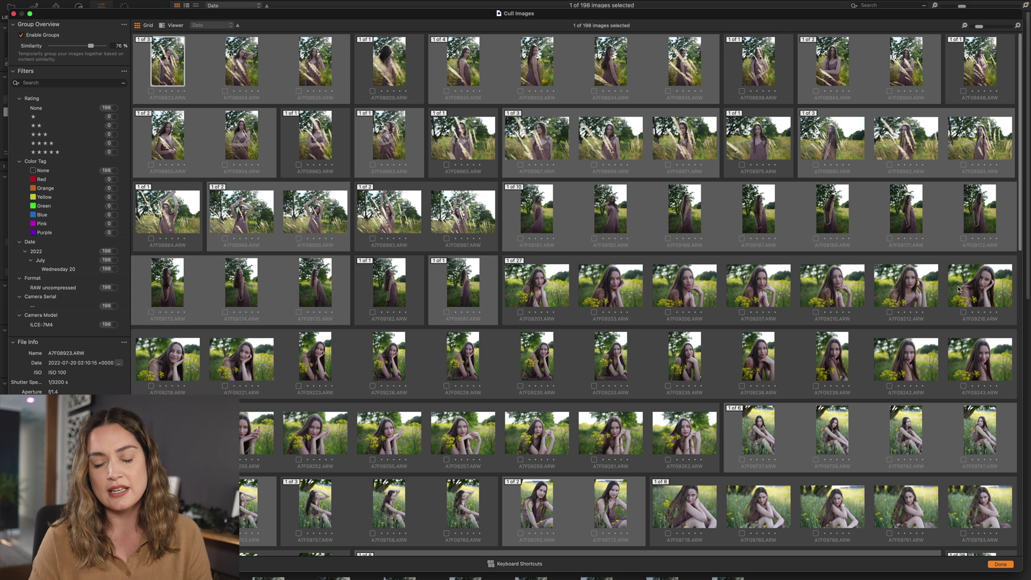
Step: Look through the image groups, try a similarity of 95%, and lower it to 50%
{"action": "scroll", "coordinate": [687, 299], "scroll_direction": "down", "scroll_amount": 2}
{"action": "scroll", "coordinate": [686, 299], "scroll_direction": "down", "scroll_amount": 6}
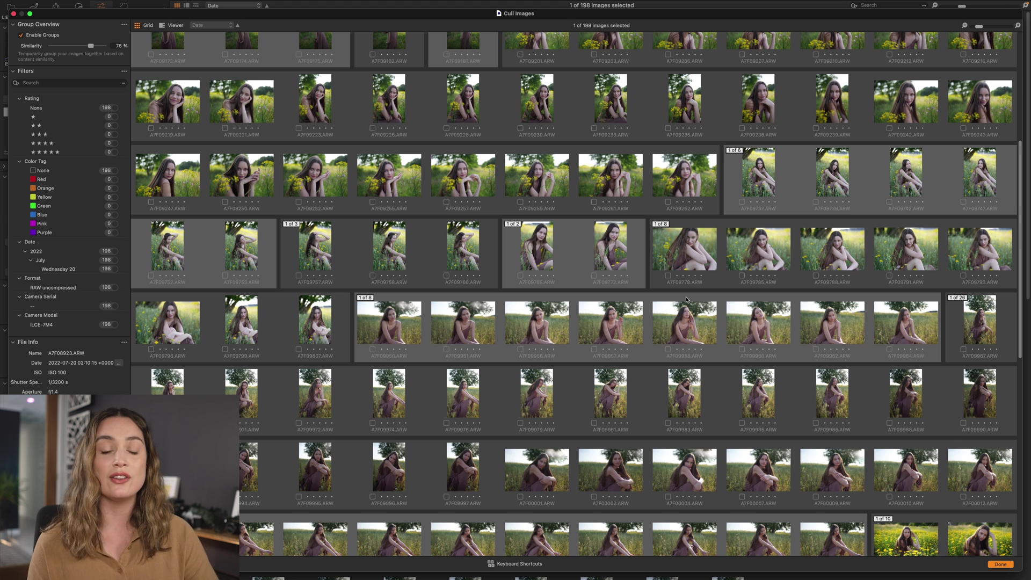
{"action": "scroll", "coordinate": [520, 359], "scroll_direction": "up", "scroll_amount": 2}
{"action": "scroll", "coordinate": [520, 359], "scroll_direction": "up", "scroll_amount": 3}
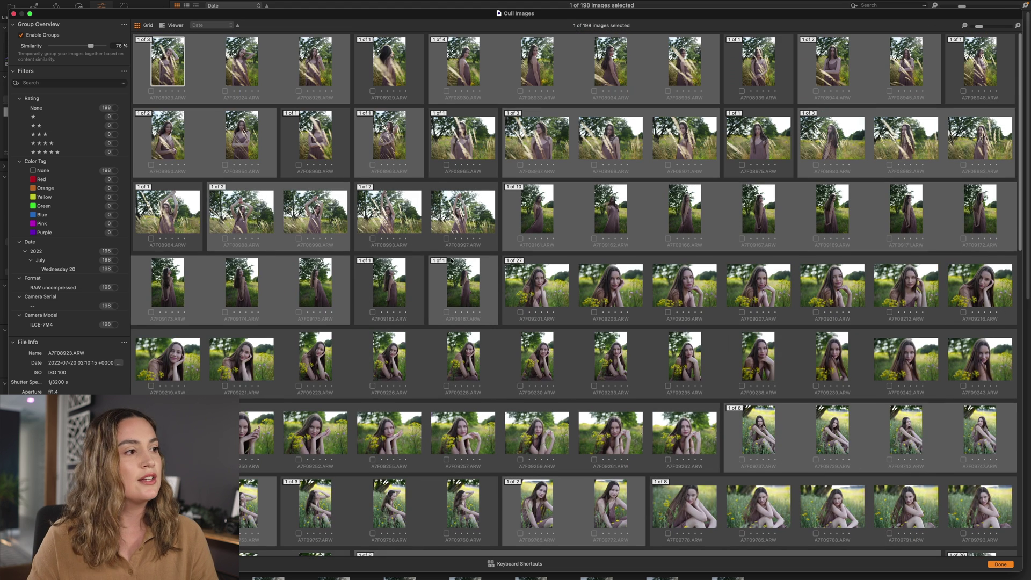
{"action": "left_click_drag", "start_coordinate": [90, 46], "coordinate": [102, 46]}
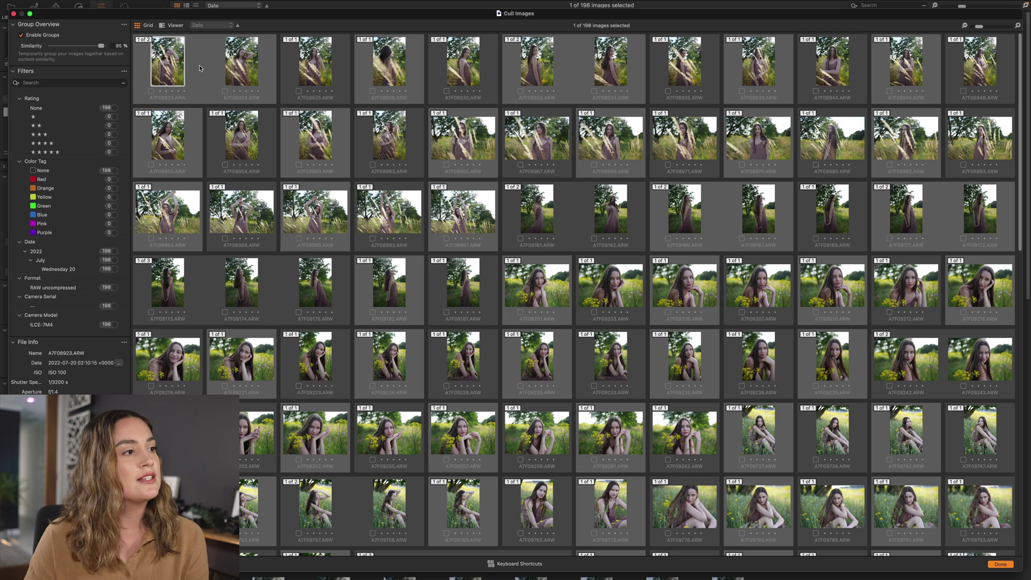
{"action": "left_click_drag", "start_coordinate": [102, 46], "coordinate": [78, 47]}
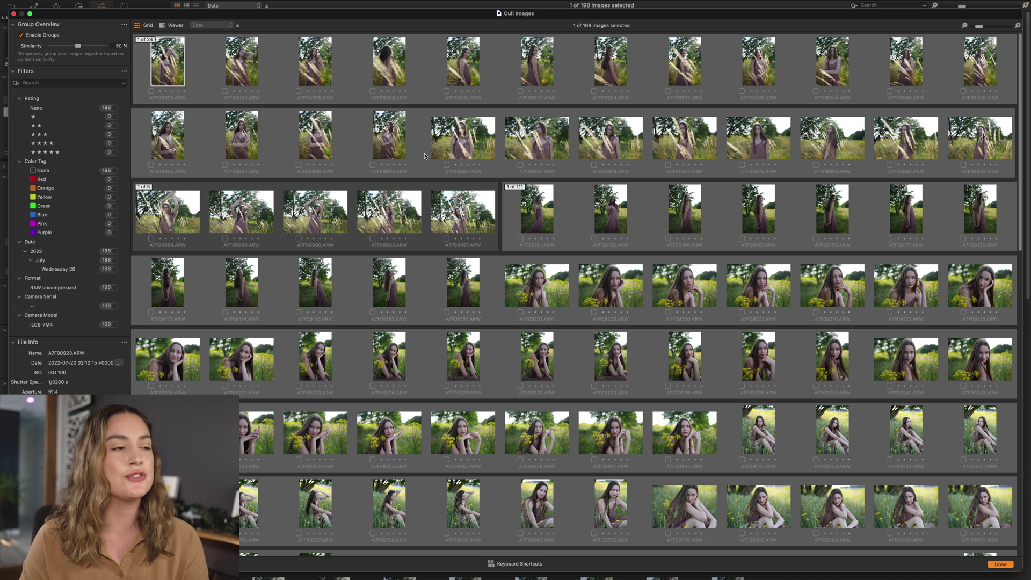
Step: Show the cull images in the single-image viewer and preview the groups, ending on the first one
{"action": "left_click", "coordinate": [173, 27]}
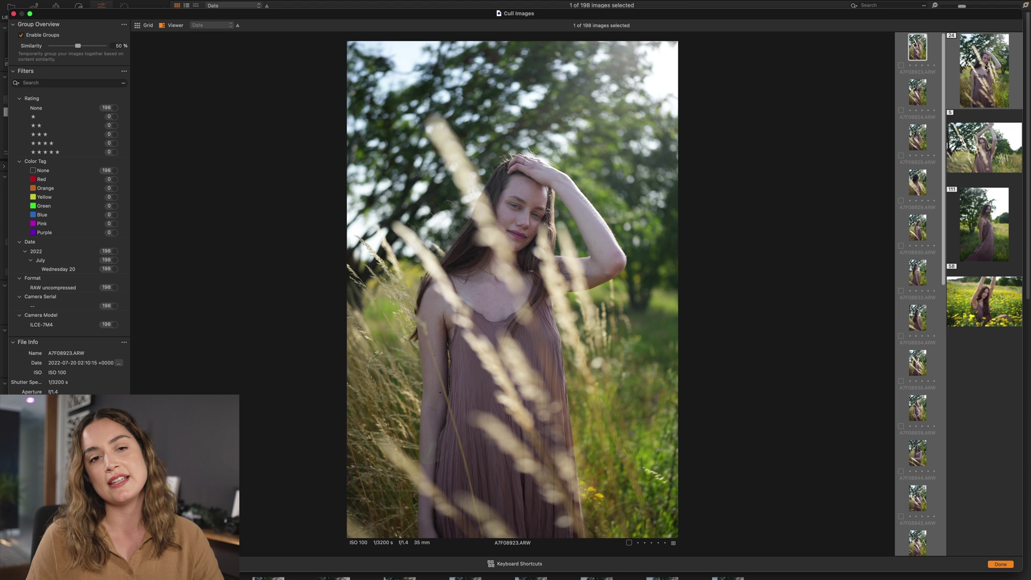
{"action": "left_click", "coordinate": [1005, 125]}
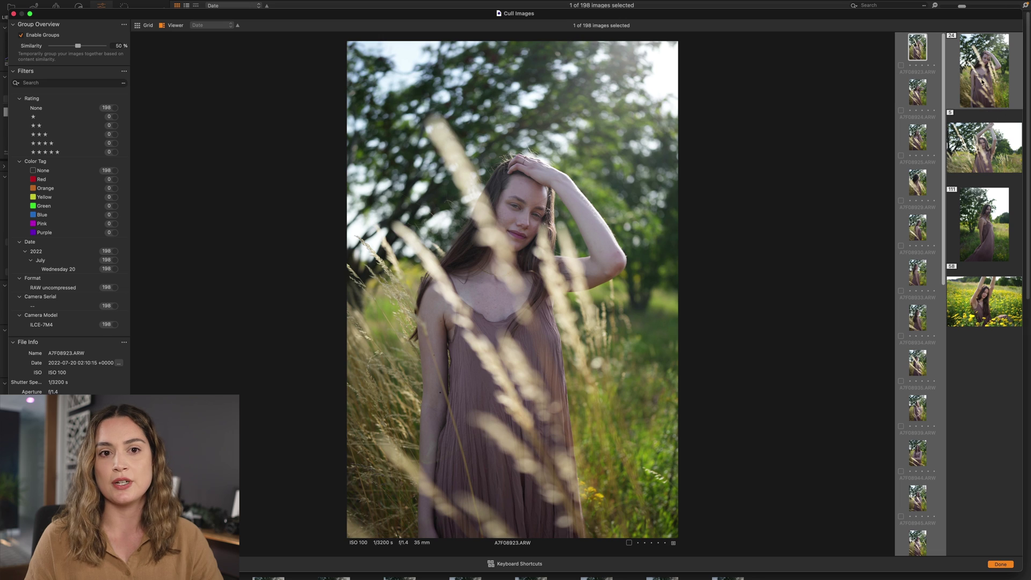
{"action": "left_click", "coordinate": [979, 215]}
{"action": "left_click", "coordinate": [975, 300]}
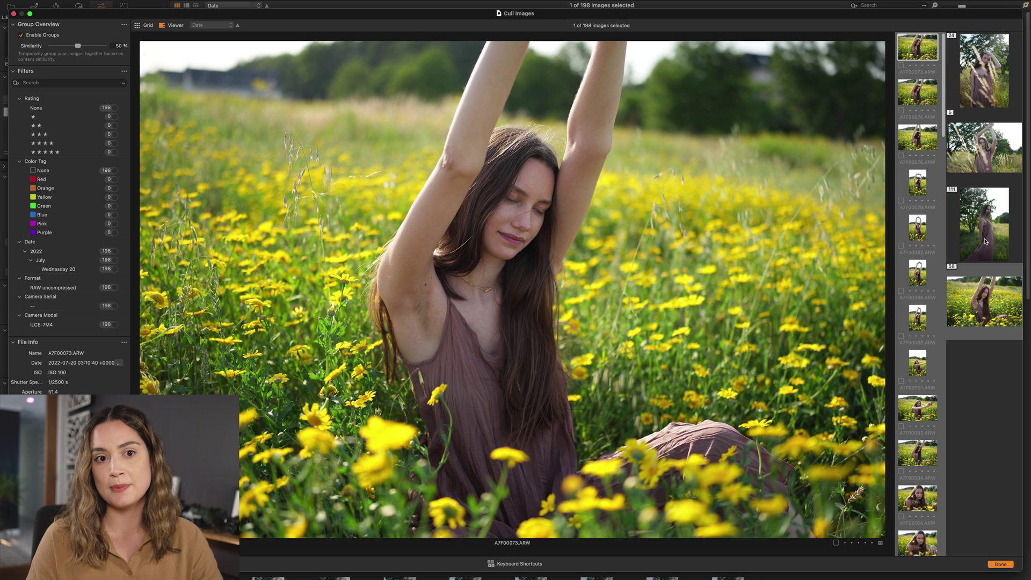
{"action": "left_click", "coordinate": [986, 217]}
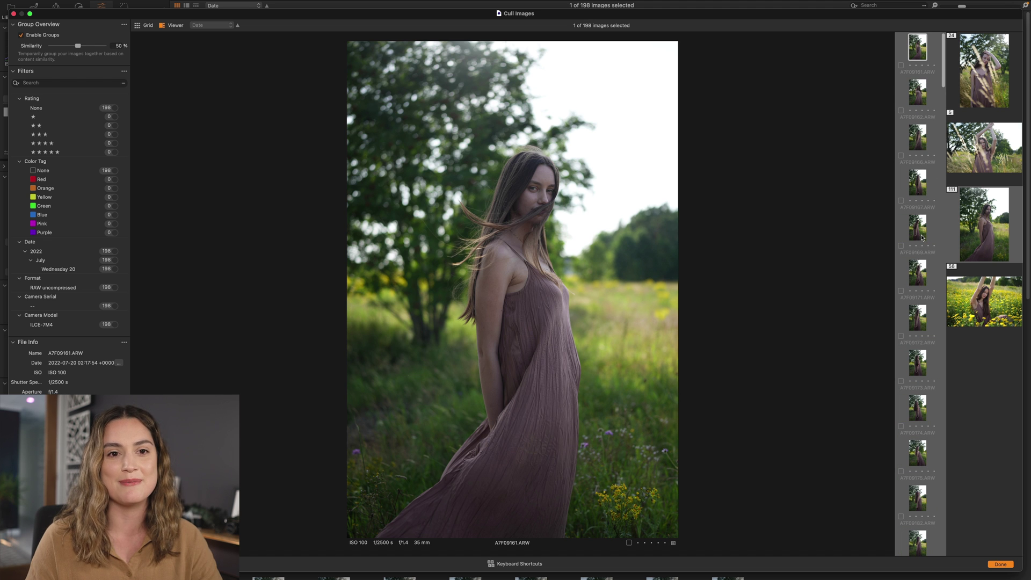
{"action": "left_click", "coordinate": [970, 56]}
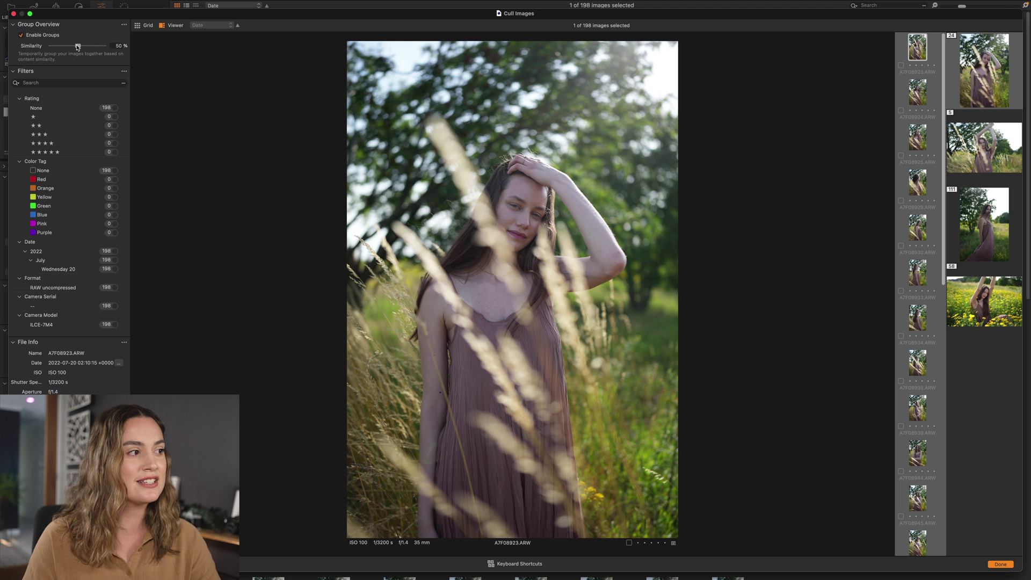
Step: Set the group similarity to 54% and look over the thumbnails of the first group
{"action": "left_click_drag", "start_coordinate": [76, 46], "coordinate": [80, 49]}
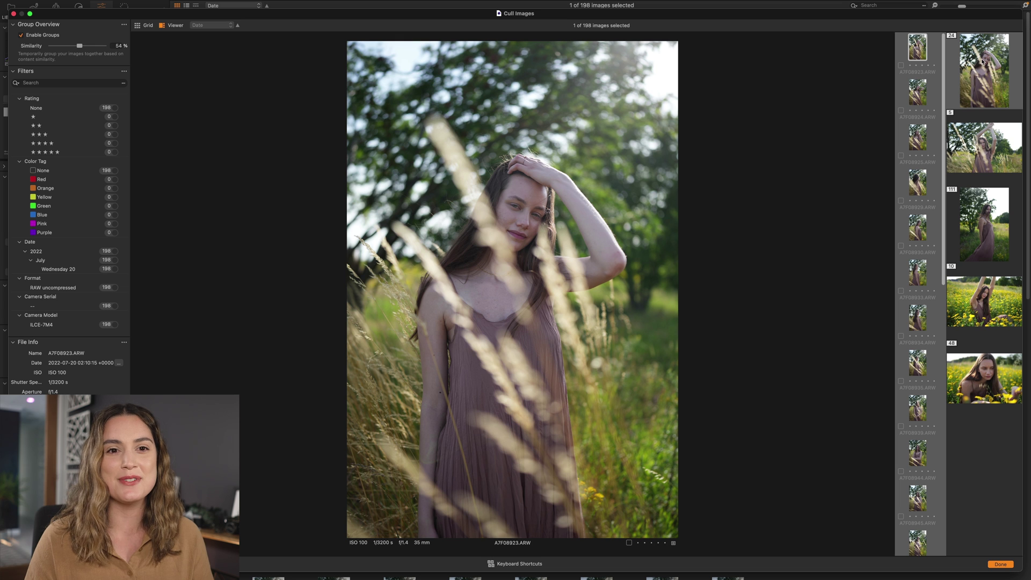
{"action": "scroll", "coordinate": [918, 139], "scroll_direction": "down", "scroll_amount": 3}
{"action": "scroll", "coordinate": [918, 140], "scroll_direction": "down", "scroll_amount": 3}
{"action": "scroll", "coordinate": [920, 162], "scroll_direction": "up", "scroll_amount": 6}
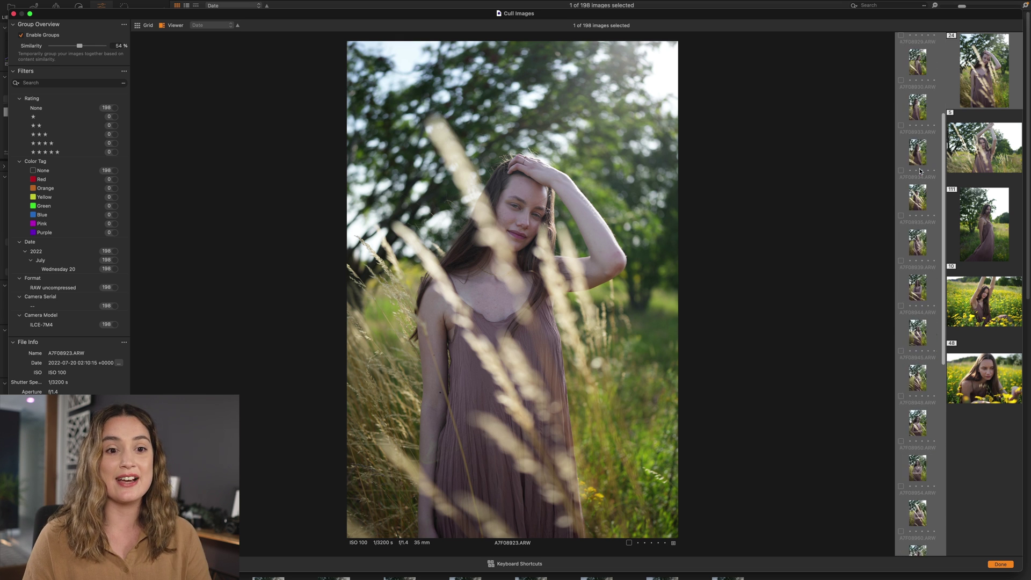
{"action": "scroll", "coordinate": [923, 119], "scroll_direction": "down", "scroll_amount": 1}
{"action": "scroll", "coordinate": [923, 50], "scroll_direction": "up", "scroll_amount": 1}
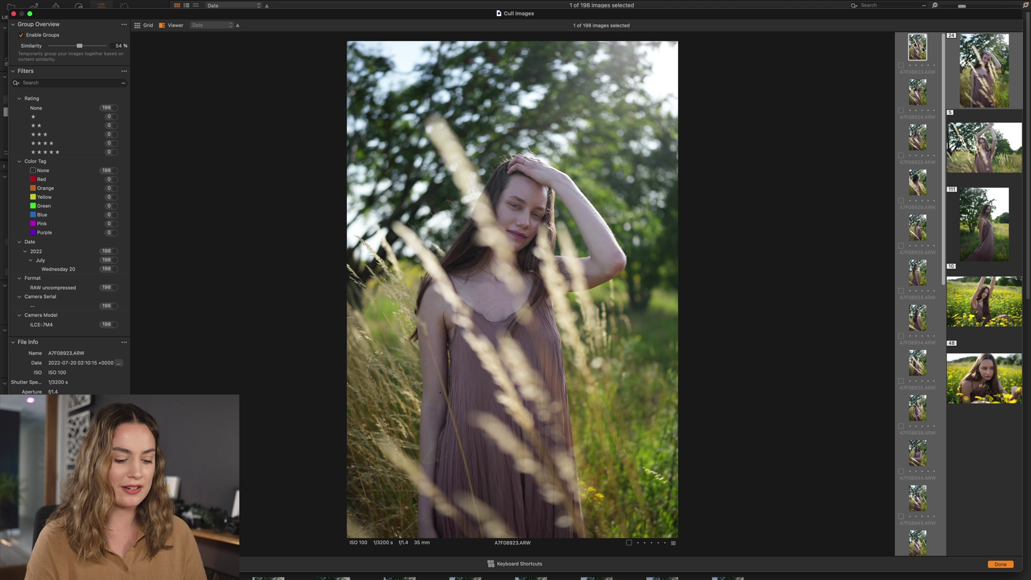
Step: Review the first group's images one by one and rate A7F08950 with one star
{"action": "key", "text": "Down"}
{"action": "key", "text": "Down"}
{"action": "key", "text": "Down"}
{"action": "key", "text": "Down"}
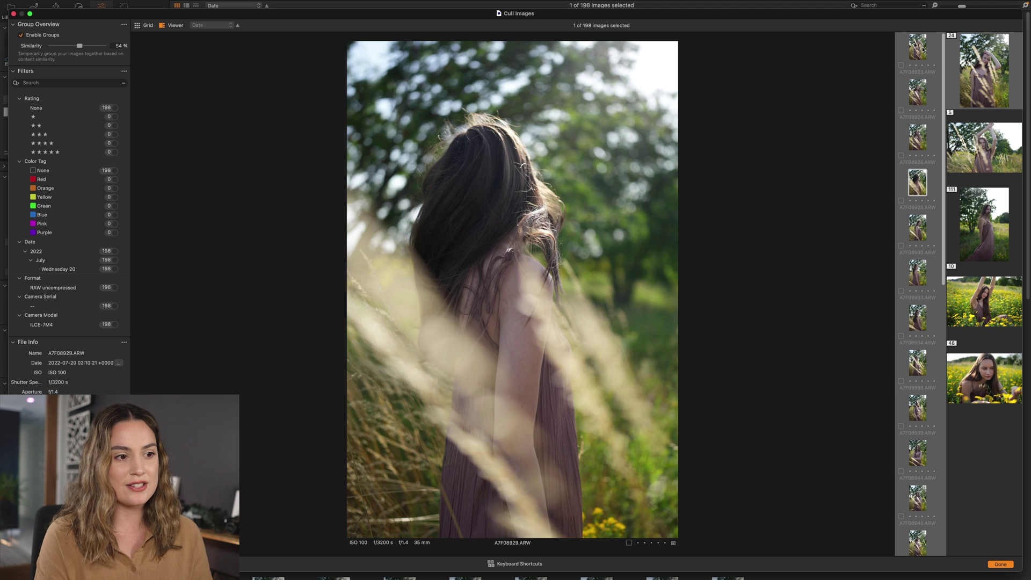
{"action": "key", "text": "Down"}
{"action": "key", "text": "Down"}
{"action": "key", "text": "Down"}
{"action": "key", "text": "Down"}
{"action": "key", "text": "Down"}
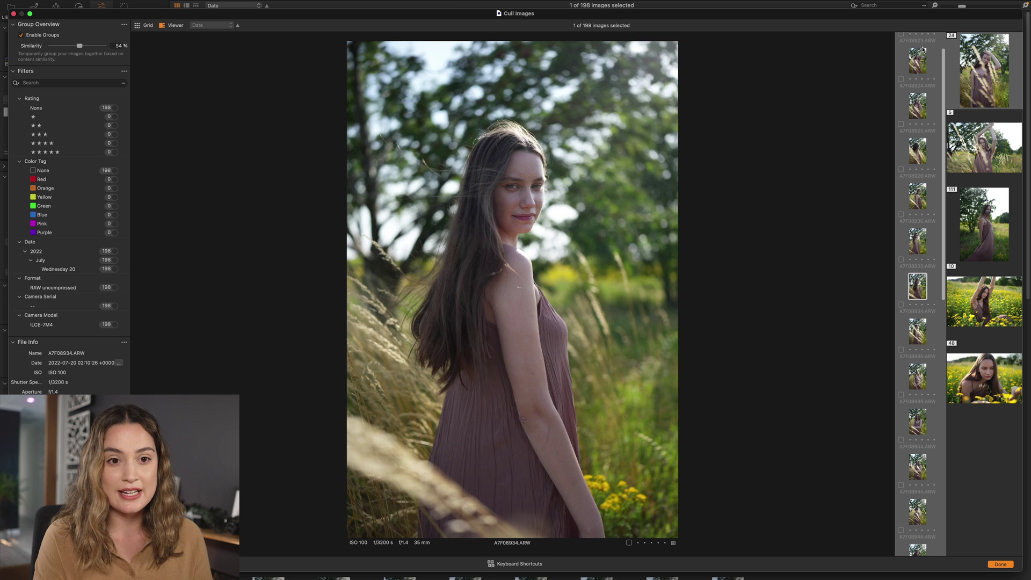
{"action": "key", "text": "Down"}
{"action": "key", "text": "Down"}
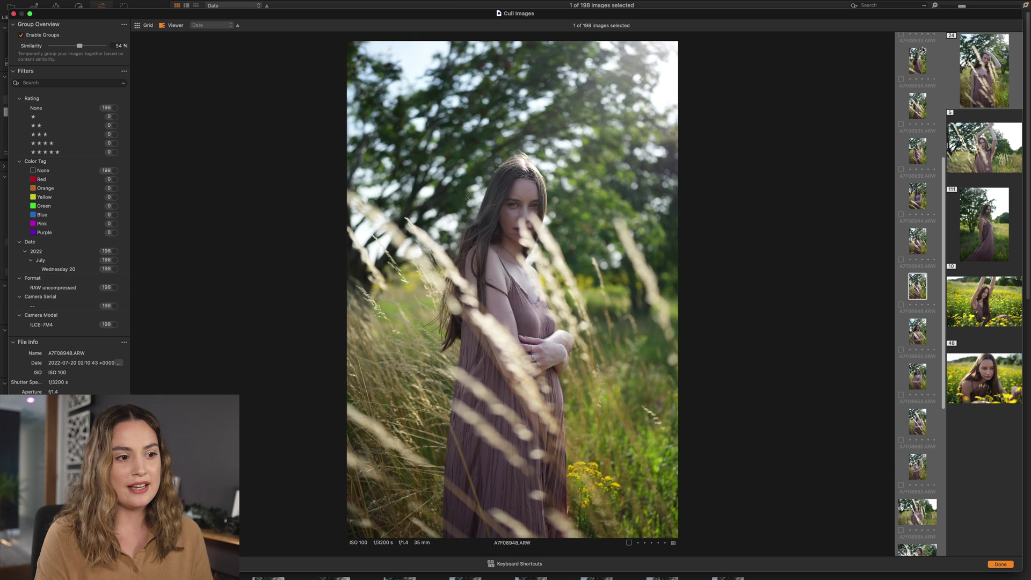
{"action": "key", "text": "Down"}
{"action": "key", "text": "Up"}
{"action": "key", "text": "Down"}
{"action": "key", "text": "Down"}
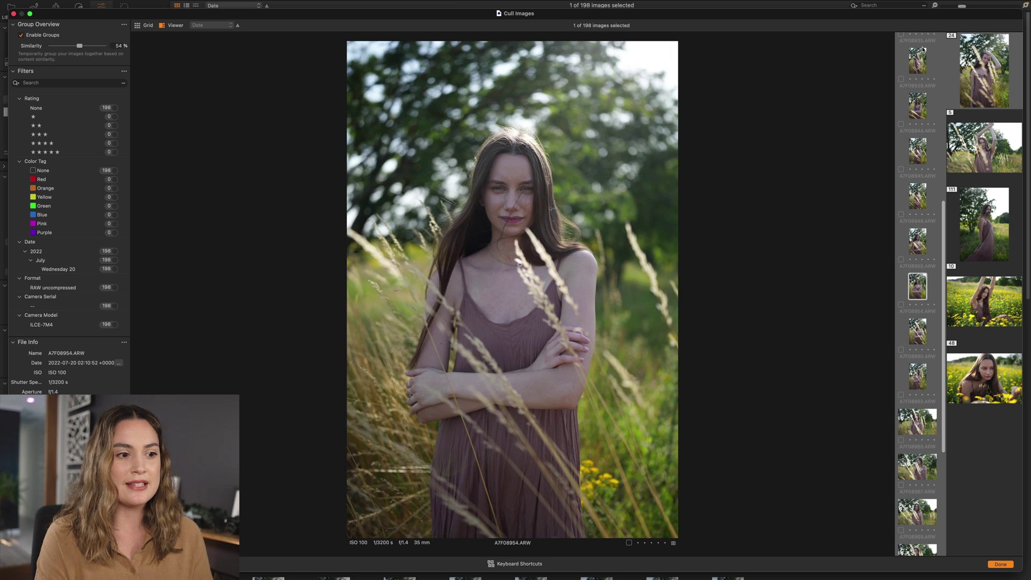
{"action": "key", "text": "Down"}
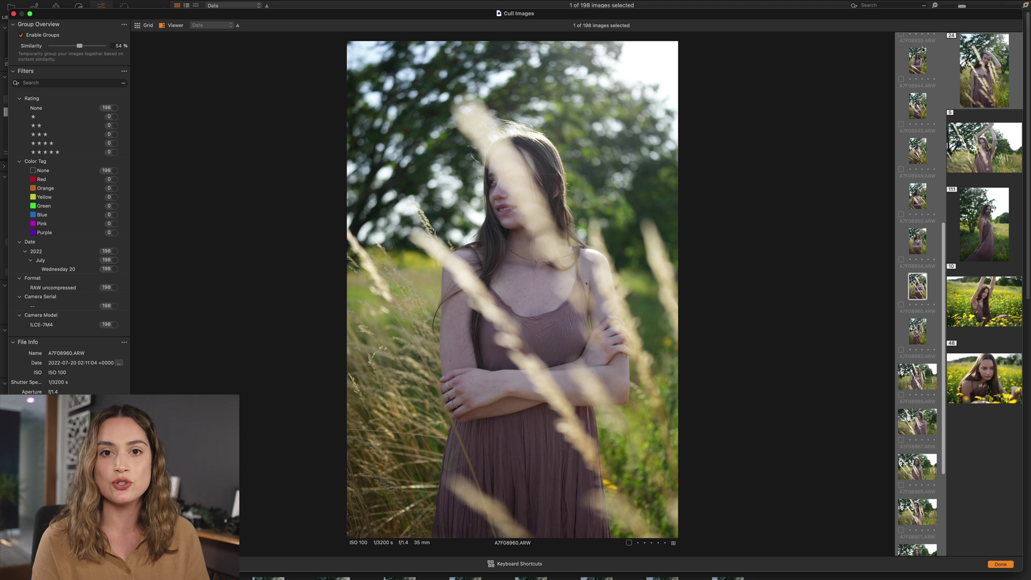
{"action": "key", "text": "1"}
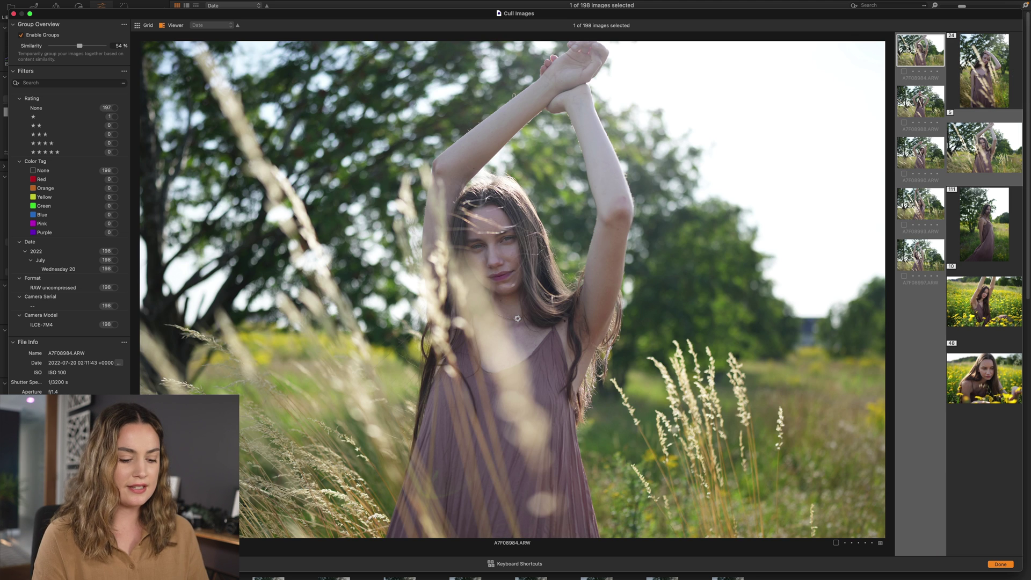
Step: Review the second group's images with raised arms and rate the last one, A7F08997, with one star
{"action": "key", "text": "Down"}
{"action": "key", "text": "Down"}
{"action": "key", "text": "Down"}
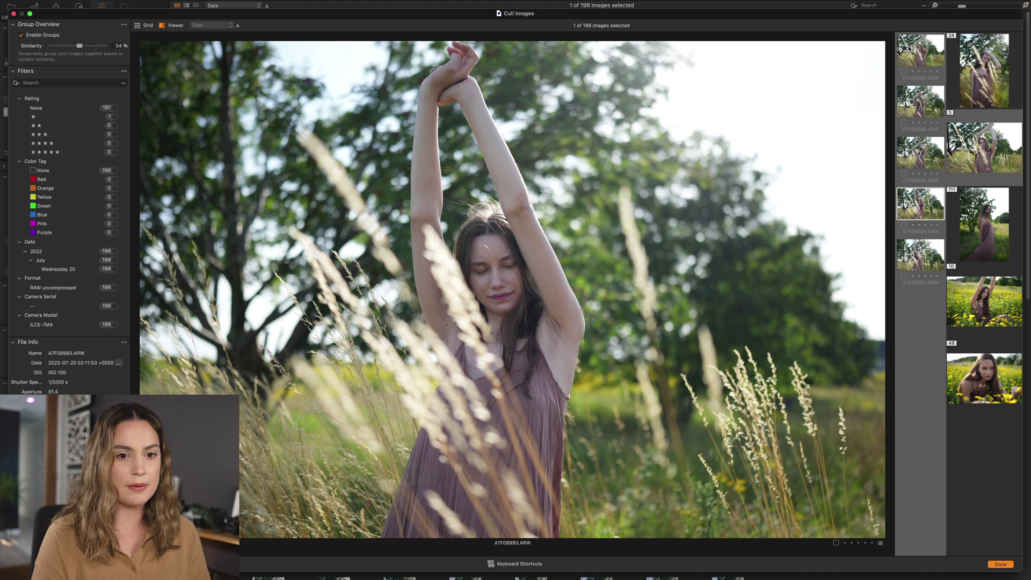
{"action": "key", "text": "Down"}
{"action": "key", "text": "1"}
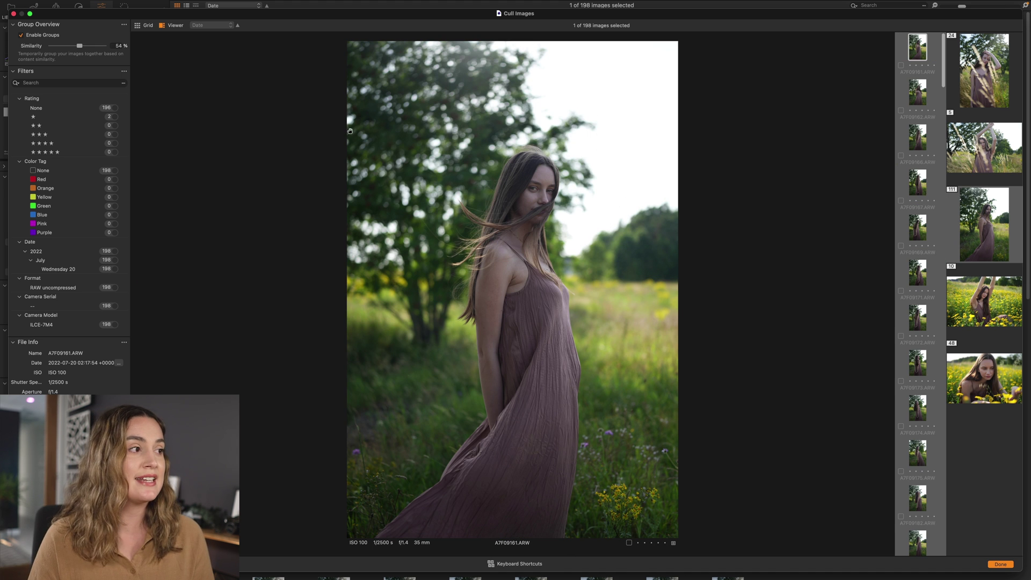
Step: Set the group similarity to 66% and rate A7F09161 with one star
{"action": "left_click_drag", "start_coordinate": [79, 47], "coordinate": [85, 49]}
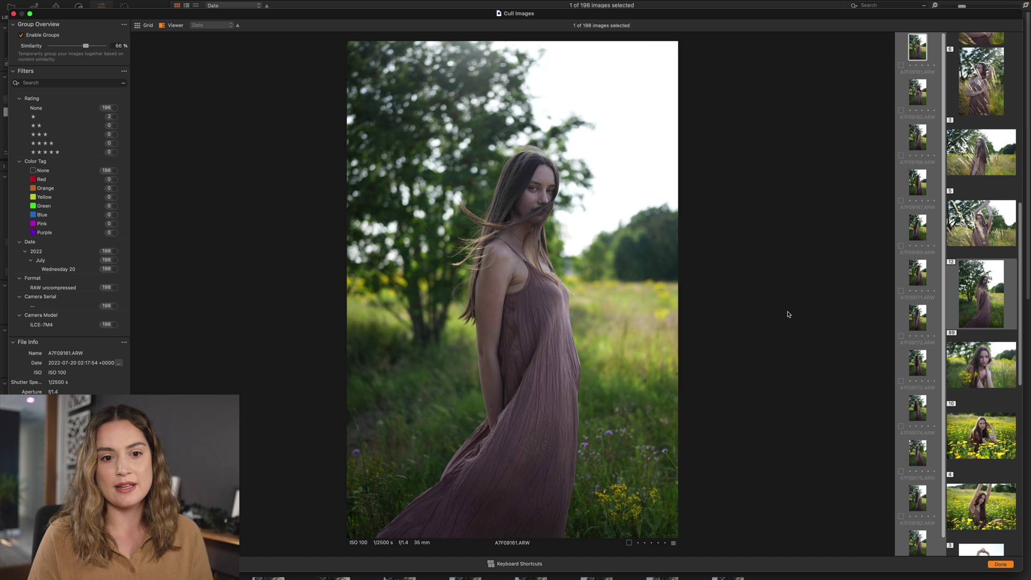
{"action": "key", "text": "Down"}
{"action": "key", "text": "Down"}
{"action": "left_click", "coordinate": [915, 50]}
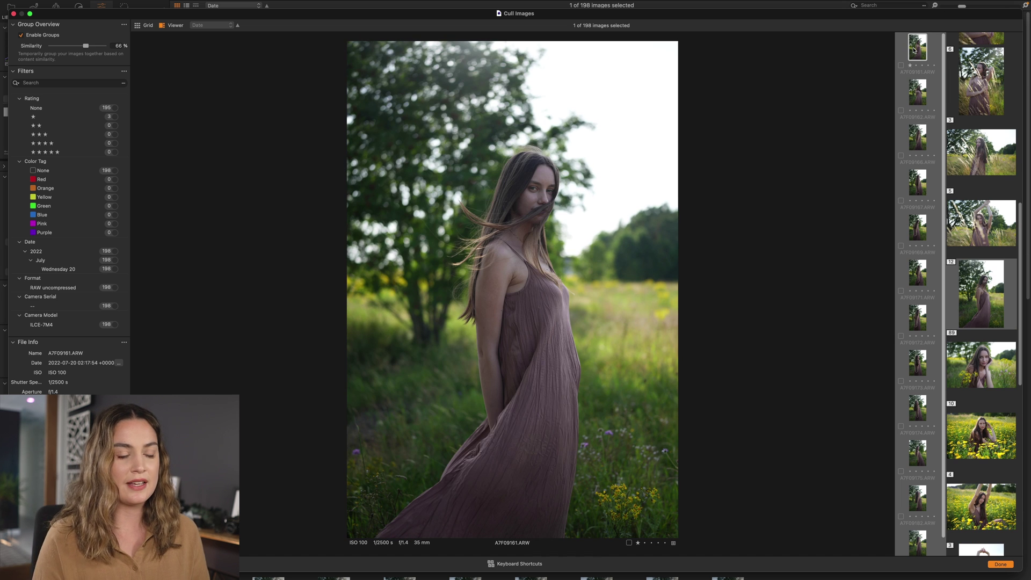
{"action": "key", "text": "1"}
Step: Go to a group shot in the yellow flower field, and finish the culling session
{"action": "scroll", "coordinate": [984, 211], "scroll_direction": "down", "scroll_amount": 5}
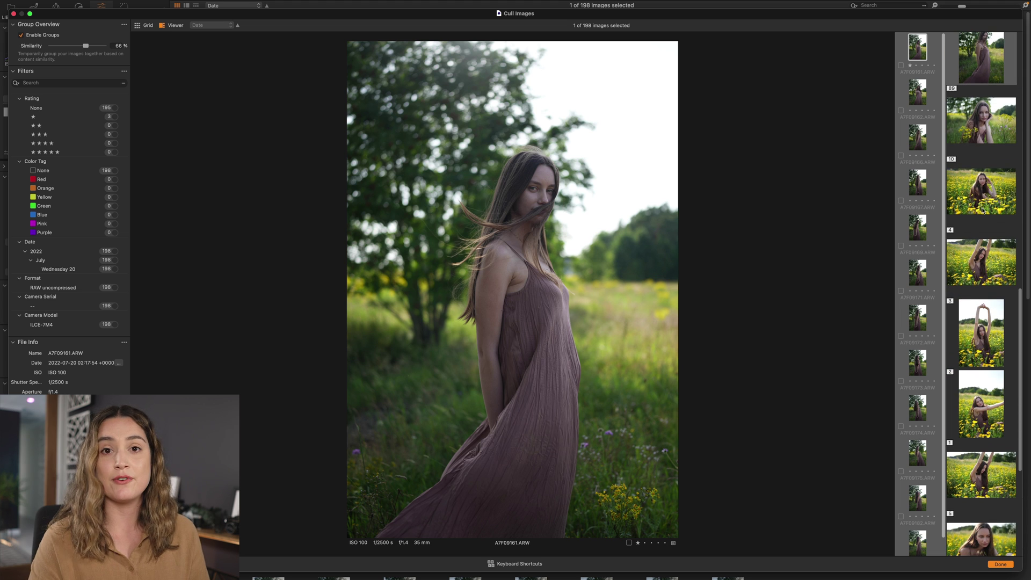
{"action": "left_click", "coordinate": [984, 211]}
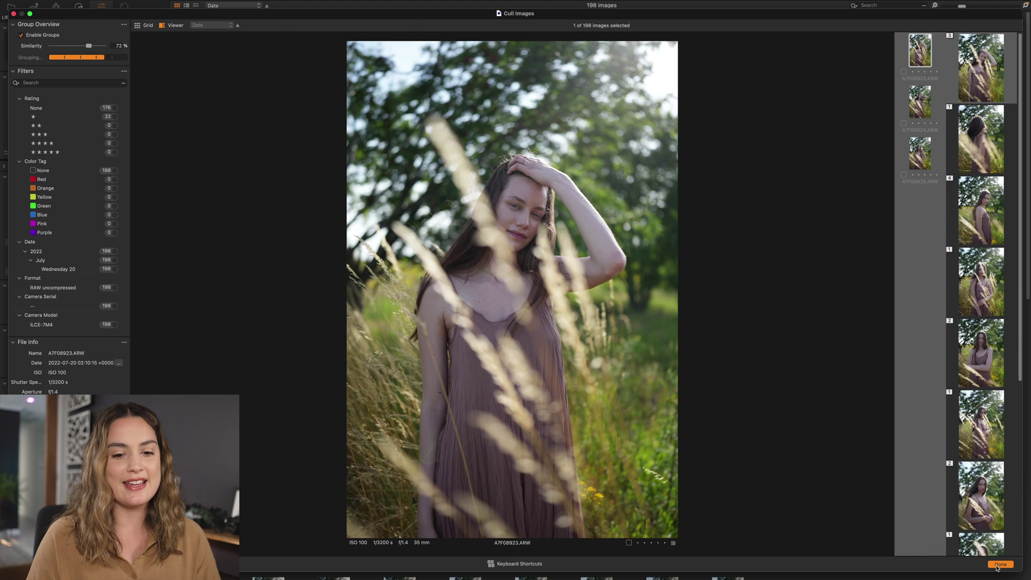
{"action": "left_click", "coordinate": [1000, 564]}
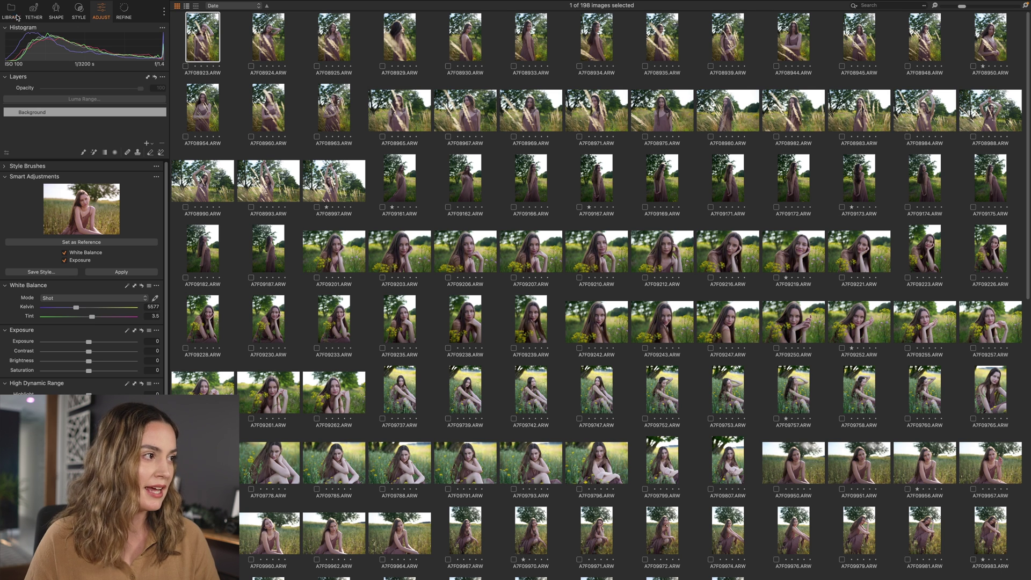
Step: Go to the library and view the one-star images at full size, from A7F08950 to A7F09956
{"action": "left_click", "coordinate": [16, 15]}
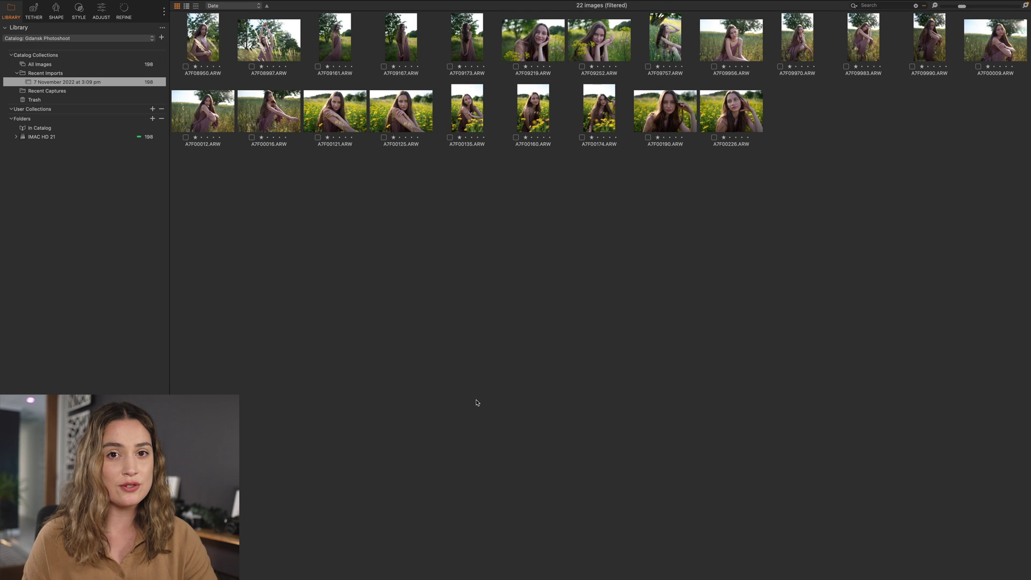
{"action": "double_click", "coordinate": [204, 37]}
{"action": "key", "text": "Right"}
{"action": "key", "text": "Right"}
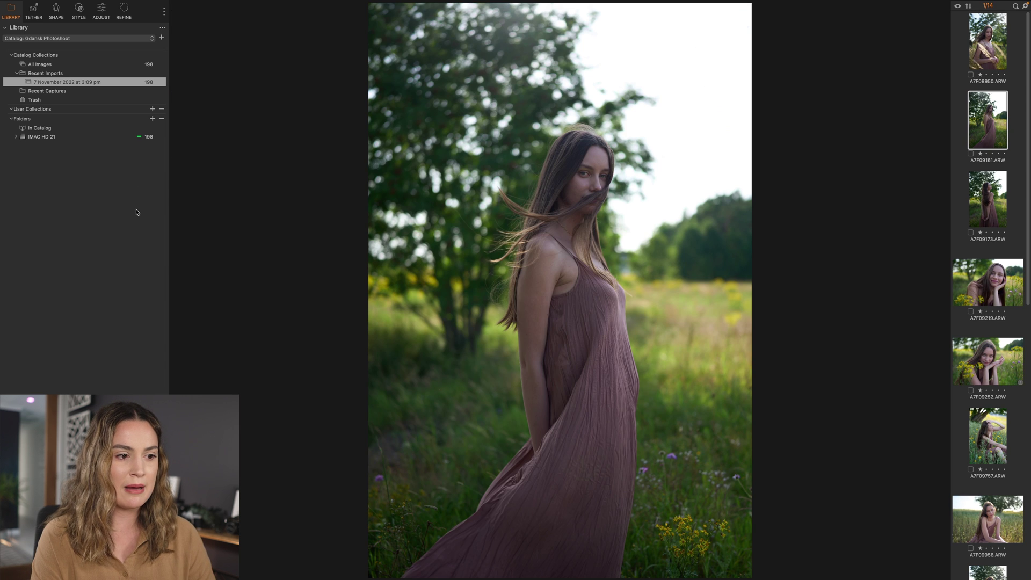
{"action": "key", "text": "Right"}
{"action": "key", "text": "Right"}
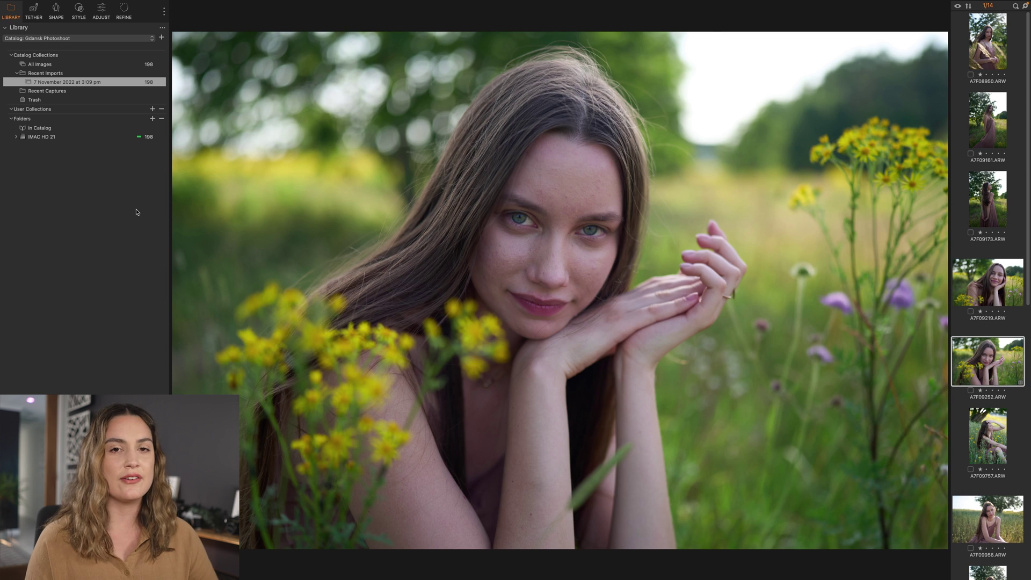
{"action": "key", "text": "Right"}
{"action": "key", "text": "Right"}
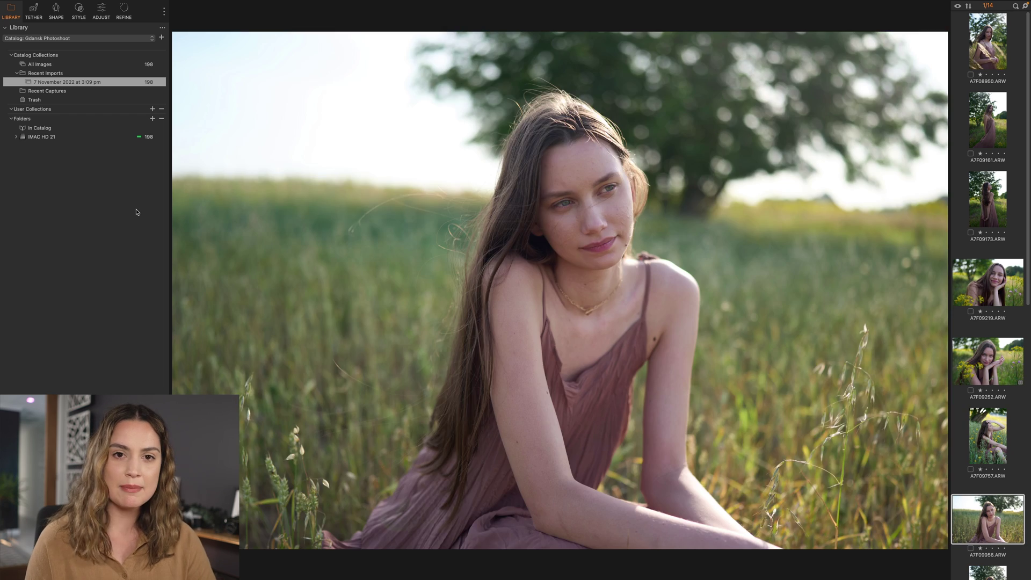
Step: View the remaining one-star images after A7F09956 at full size, and go back through the selection toward its beginning
{"action": "key", "text": "Right"}
{"action": "key", "text": "Right"}
{"action": "key", "text": "Right"}
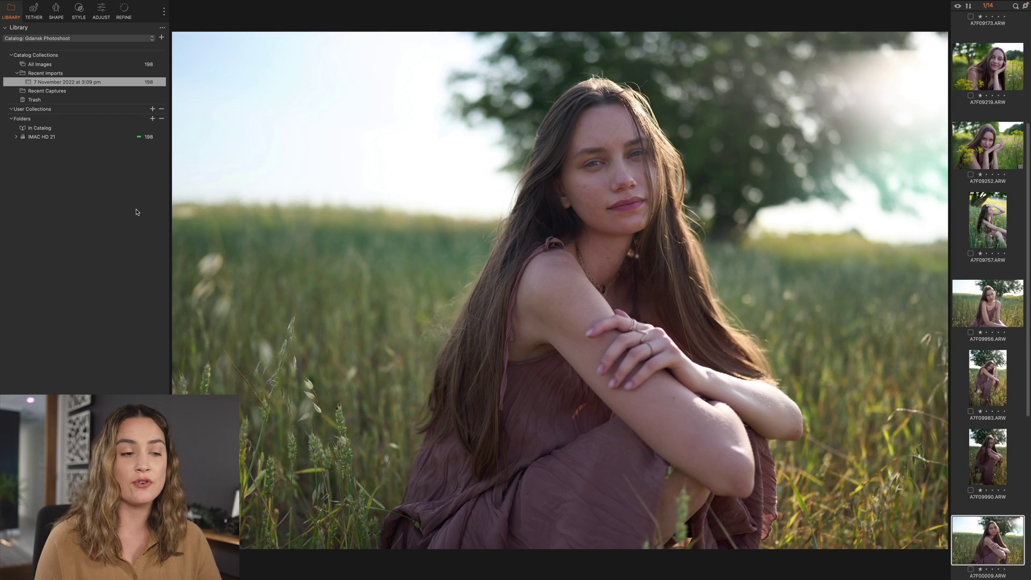
{"action": "key", "text": "Right"}
{"action": "key", "text": "Right"}
{"action": "key", "text": "Right"}
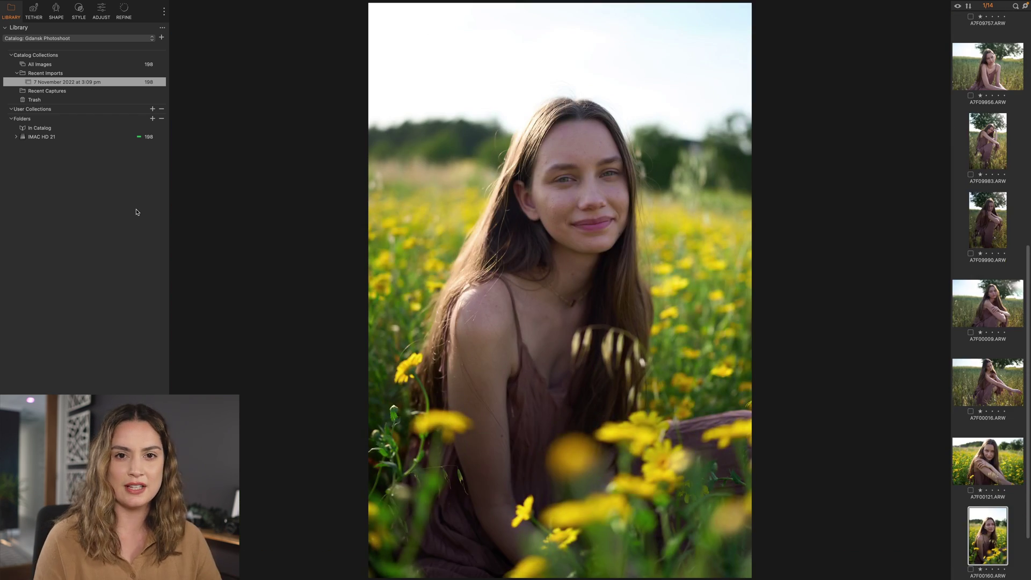
{"action": "key", "text": "Right"}
{"action": "key", "text": "Left"}
{"action": "key", "text": "Left"}
{"action": "key", "text": "Left"}
{"action": "key", "text": "Left"}
{"action": "key", "text": "Left"}
{"action": "key", "text": "Left"}
{"action": "key", "text": "Left"}
{"action": "key", "text": "Left"}
{"action": "key", "text": "Left"}
{"action": "key", "text": "Left"}
{"action": "key", "text": "Left"}
{"action": "key", "text": "Left"}
{"action": "key", "text": "Left"}
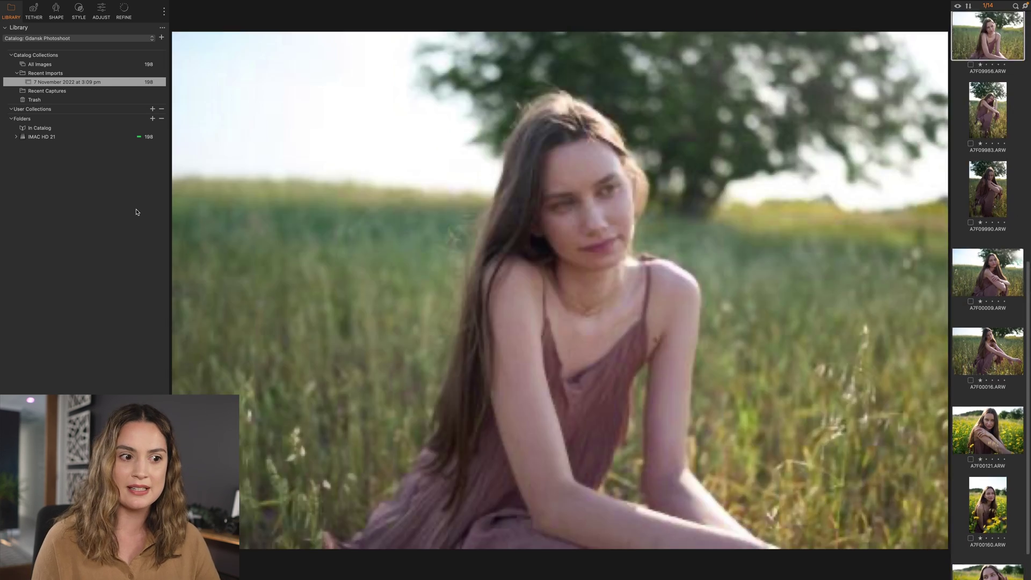
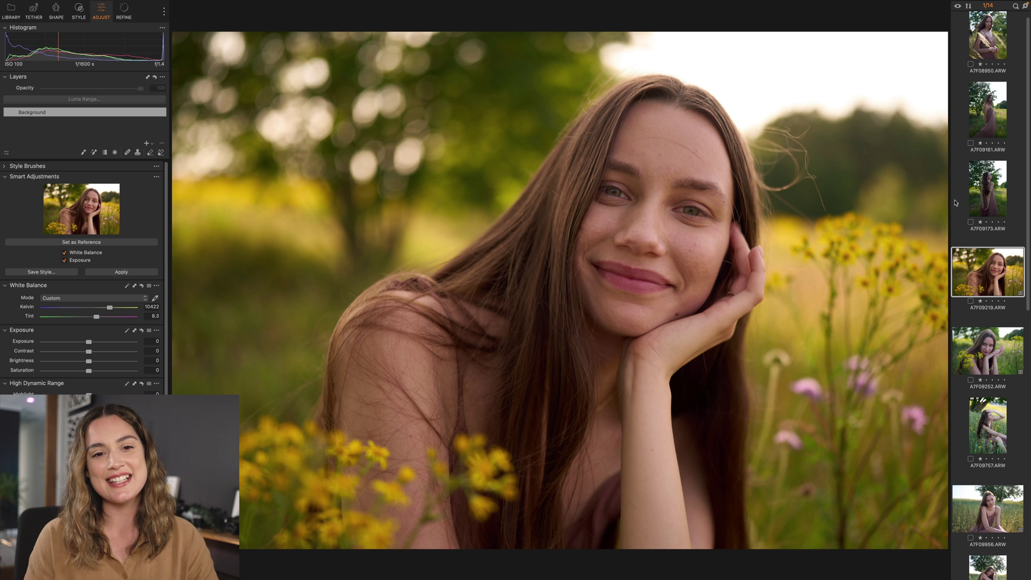
Step: Apply the reference's white balance and exposure to A7F09173 with Smart Adjustments, and compare the image with A7F09219
{"action": "left_click", "coordinate": [991, 195]}
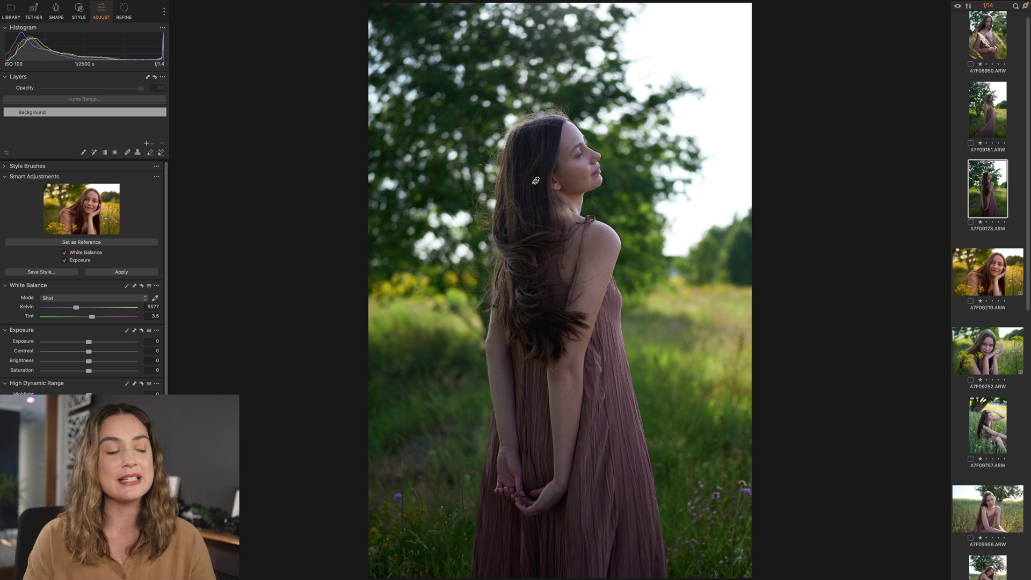
{"action": "left_click", "coordinate": [118, 272]}
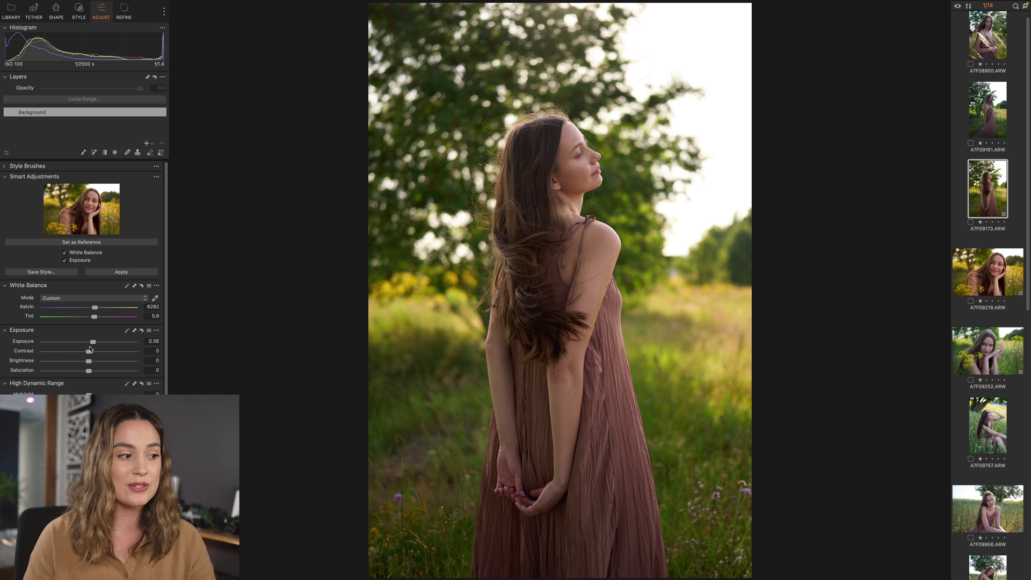
{"action": "left_click", "coordinate": [997, 280]}
{"action": "left_click", "coordinate": [1003, 197]}
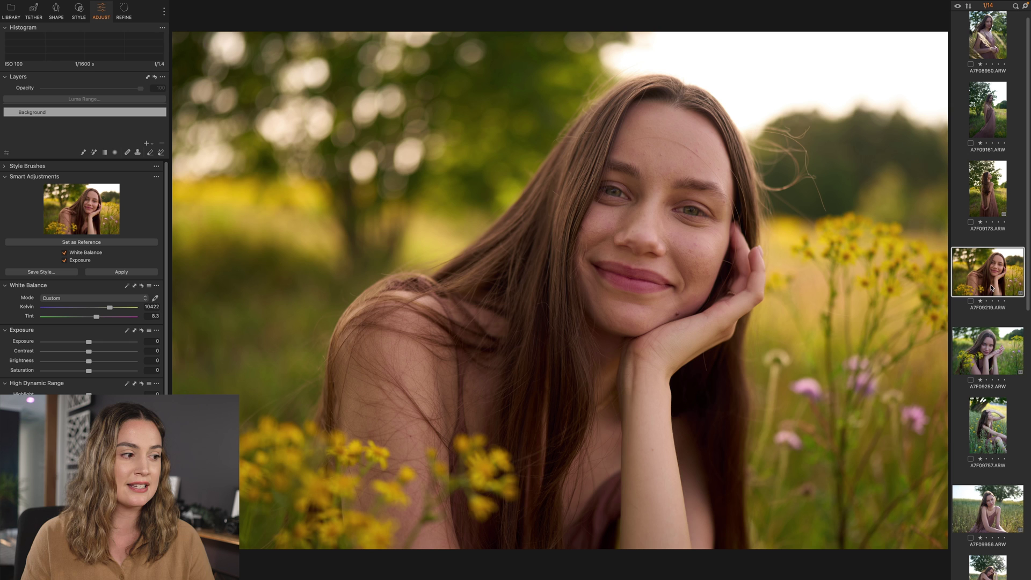
{"action": "left_click", "coordinate": [992, 287]}
{"action": "left_click", "coordinate": [988, 204]}
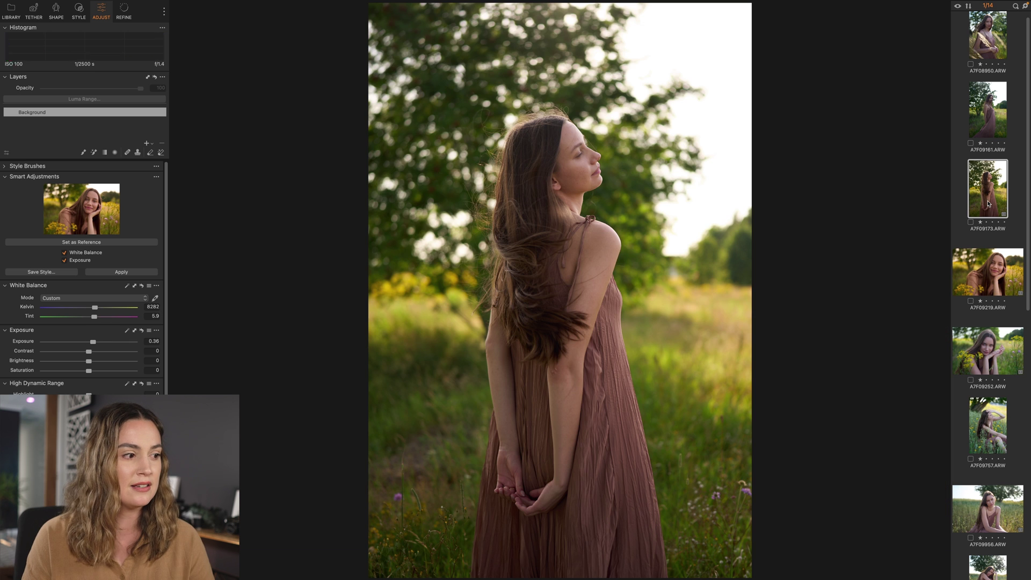
{"action": "left_click", "coordinate": [991, 271]}
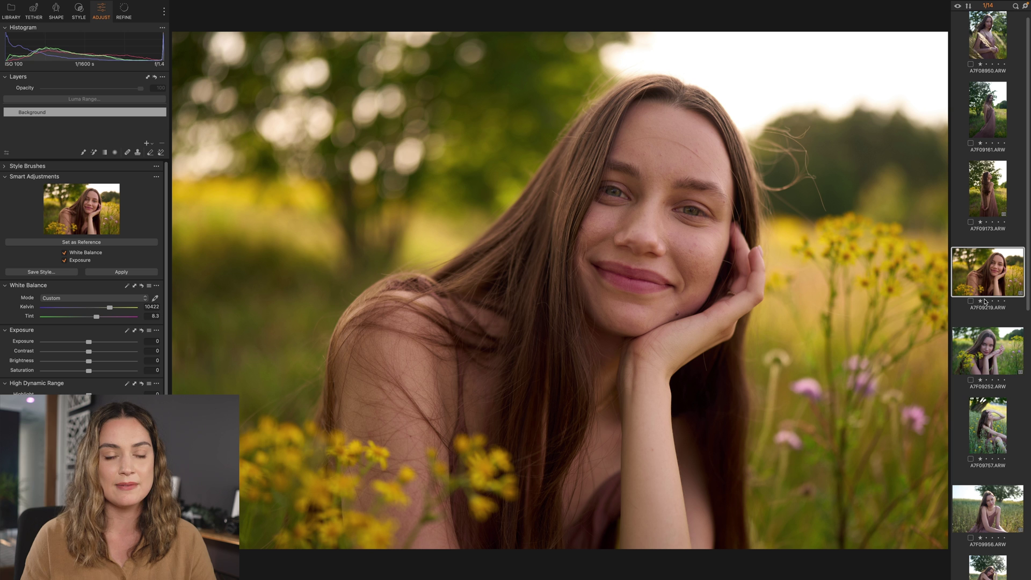
Step: Apply the Smart Adjustments white balance and exposure to A7F00160 in the yellow flower field
{"action": "scroll", "coordinate": [987, 301], "scroll_direction": "down", "scroll_amount": 7}
{"action": "scroll", "coordinate": [989, 303], "scroll_direction": "down", "scroll_amount": 3}
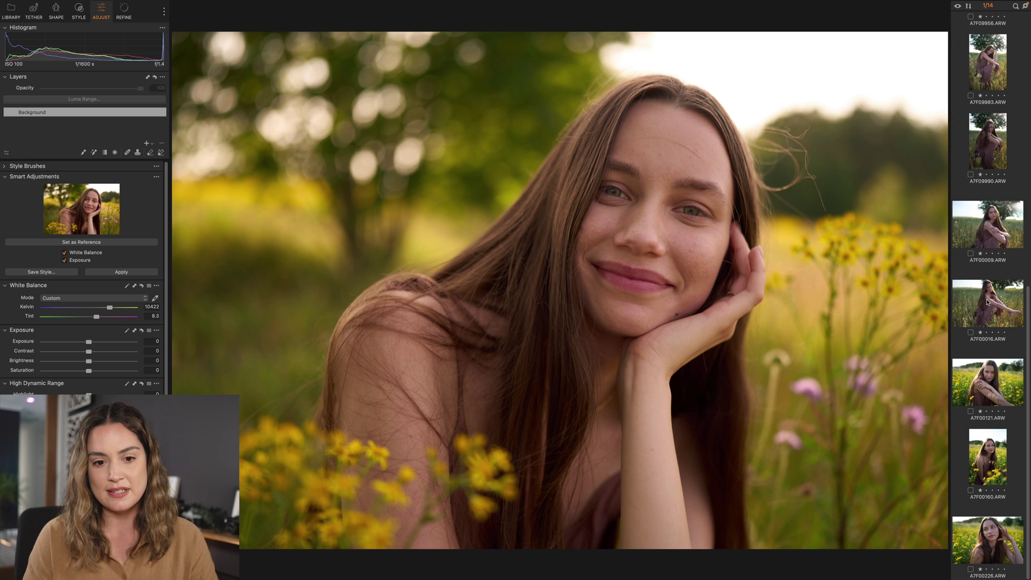
{"action": "left_click", "coordinate": [987, 467]}
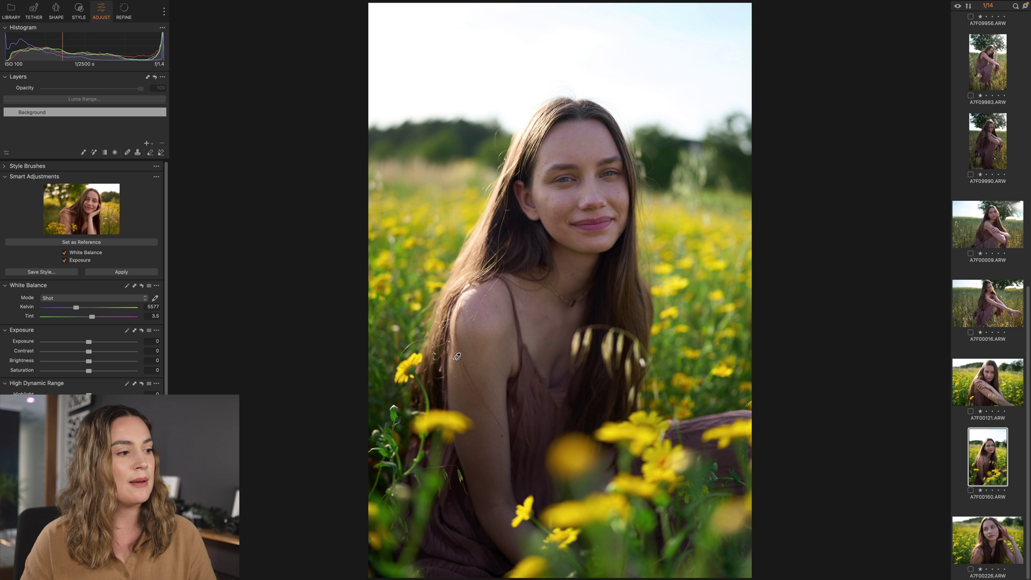
{"action": "left_click", "coordinate": [122, 272]}
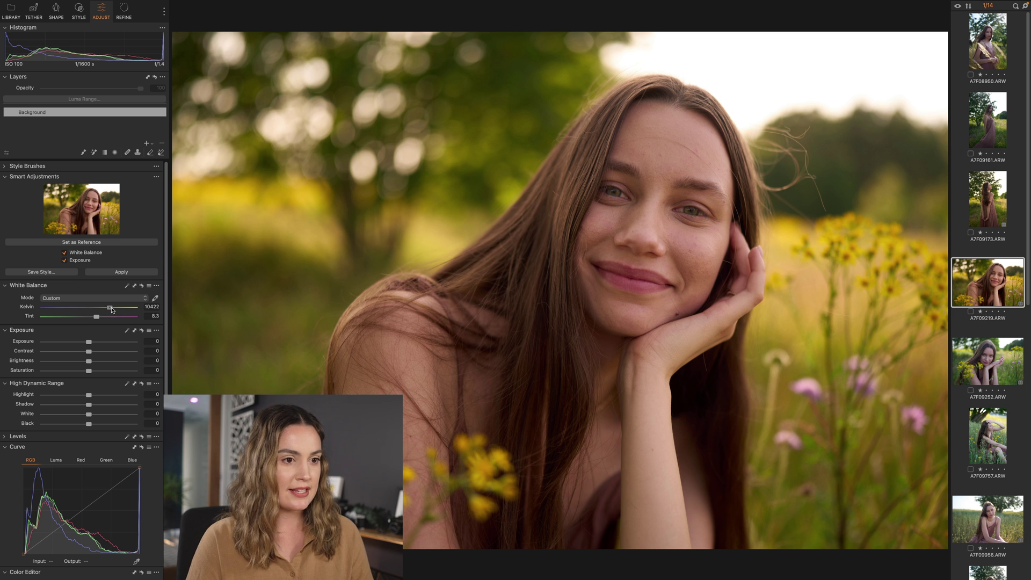
Step: Set the white balance of A7F09219 to Kelvin 7168 and Tint 5.8, and add a new filled adjustment layer
{"action": "left_click_drag", "start_coordinate": [111, 310], "coordinate": [92, 317]}
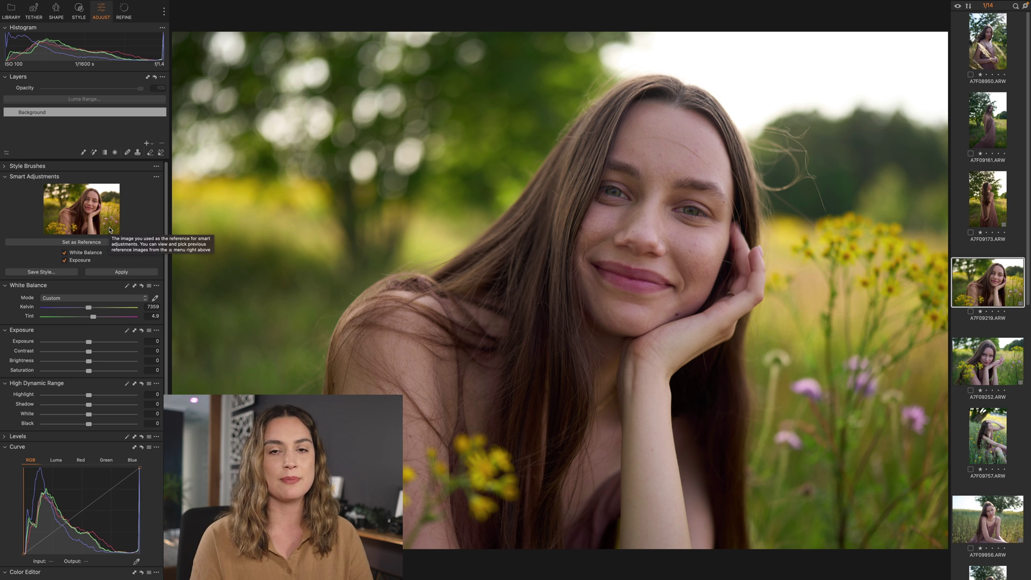
{"action": "left_click", "coordinate": [664, 260]}
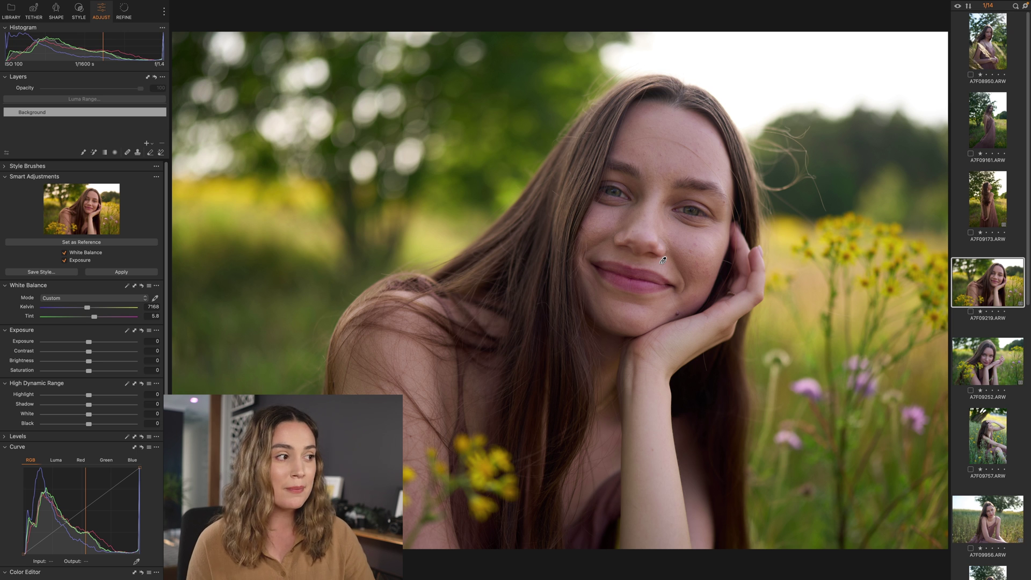
{"action": "left_click", "coordinate": [151, 145]}
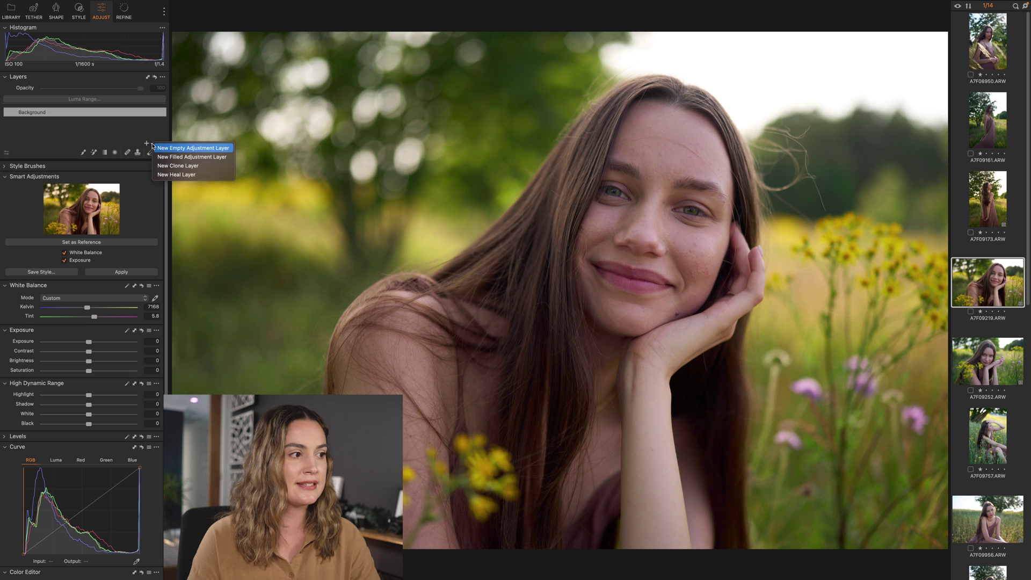
{"action": "left_click", "coordinate": [204, 160]}
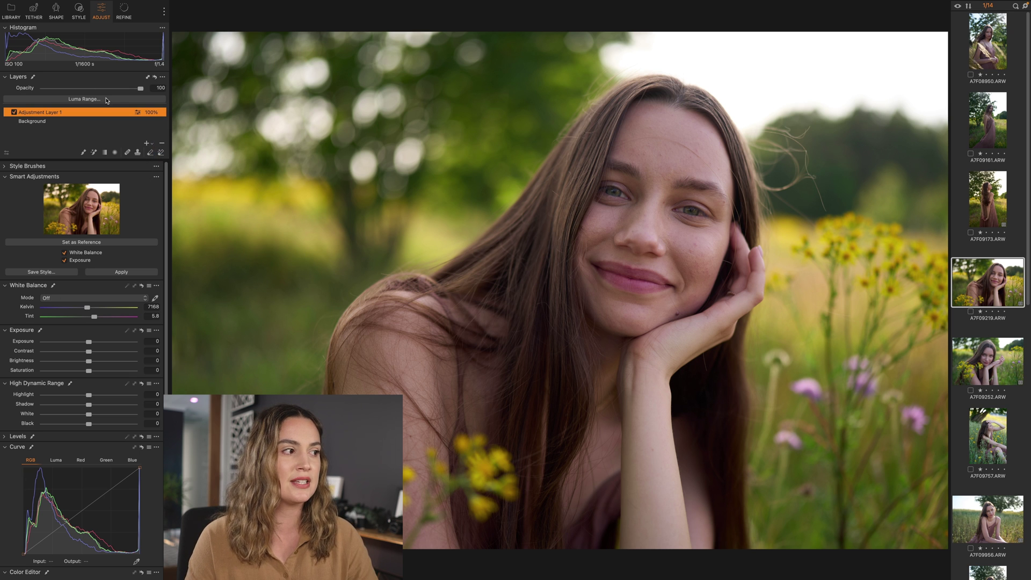
{"action": "scroll", "coordinate": [94, 217], "scroll_direction": "down", "scroll_amount": 1}
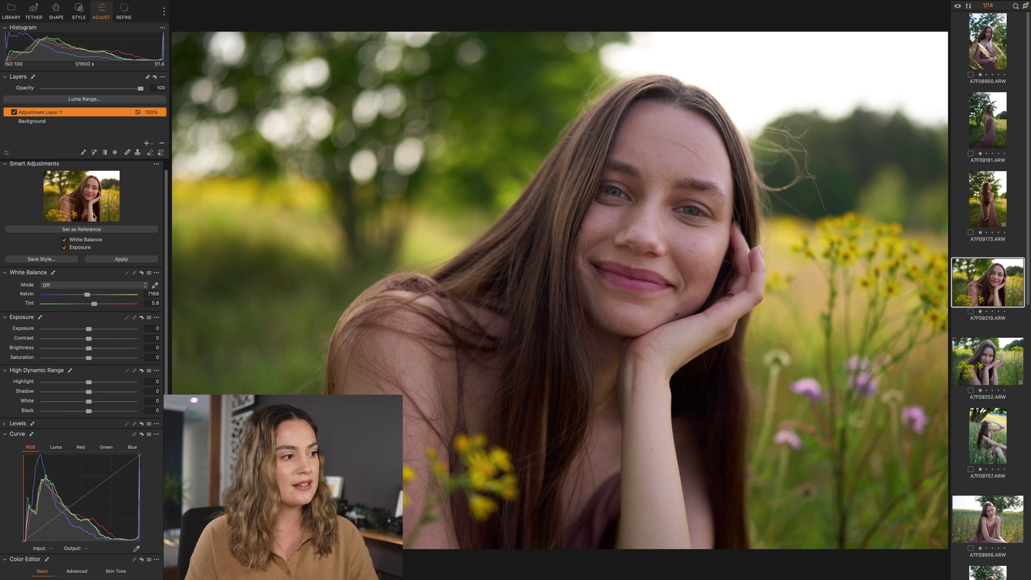
{"action": "left_click", "coordinate": [90, 231]}
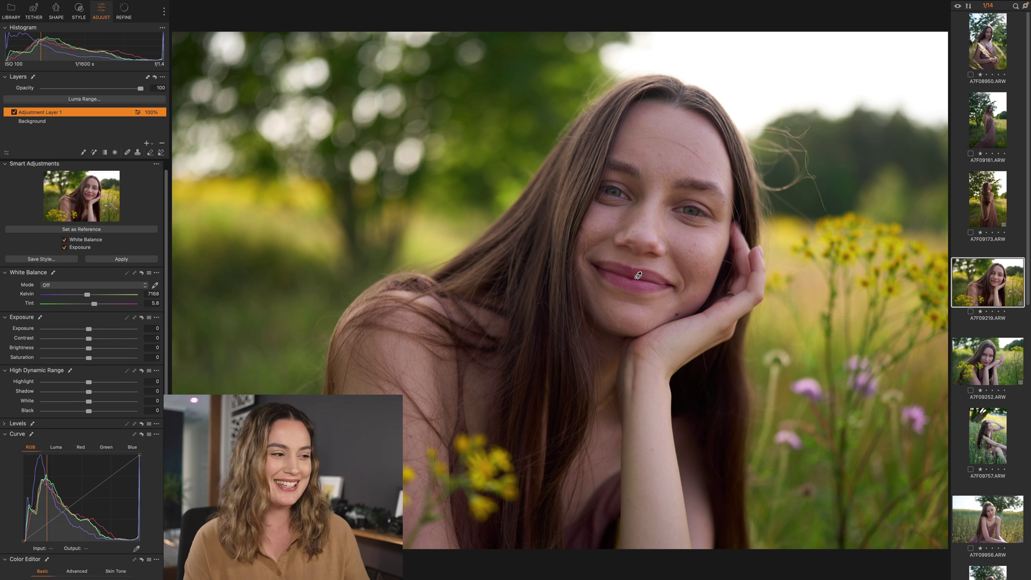
Step: Shape the adjustment layer's RGB curve with control points in the shadows and the highlights
{"action": "scroll", "coordinate": [111, 214], "scroll_direction": "down", "scroll_amount": 5}
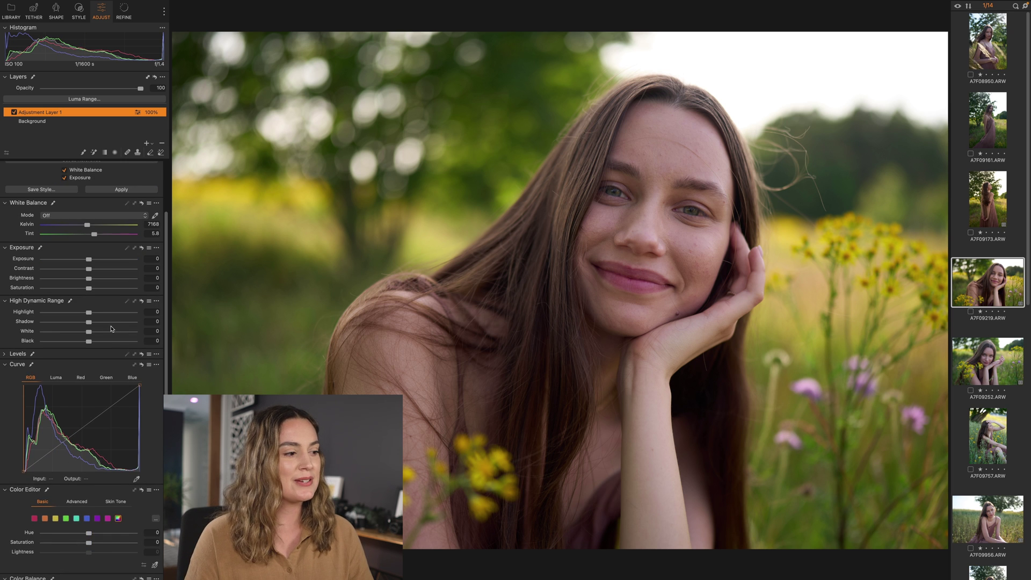
{"action": "scroll", "coordinate": [110, 329], "scroll_direction": "down", "scroll_amount": 4}
{"action": "left_click_drag", "start_coordinate": [24, 416], "coordinate": [31, 412]}
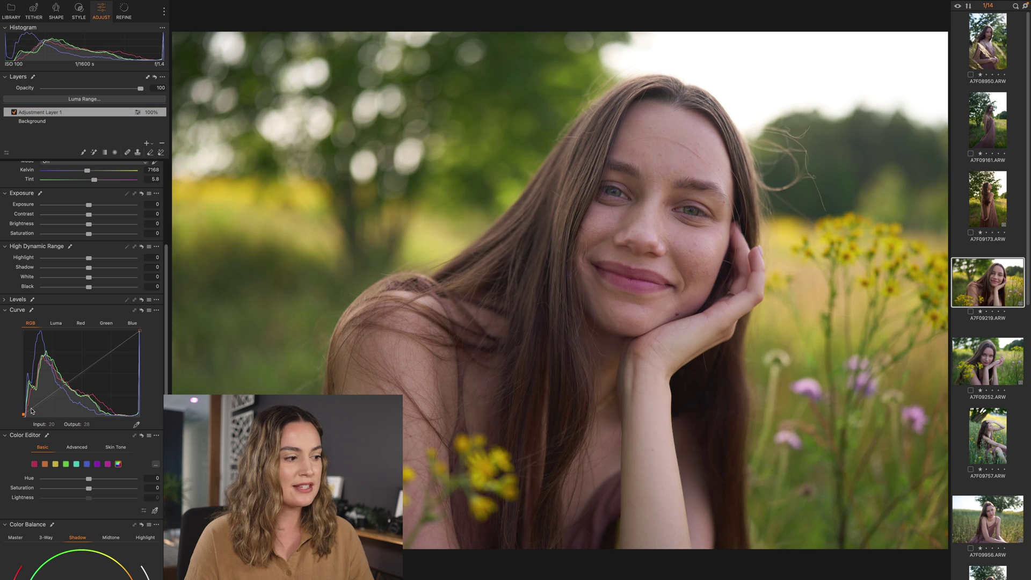
{"action": "left_click", "coordinate": [44, 402]}
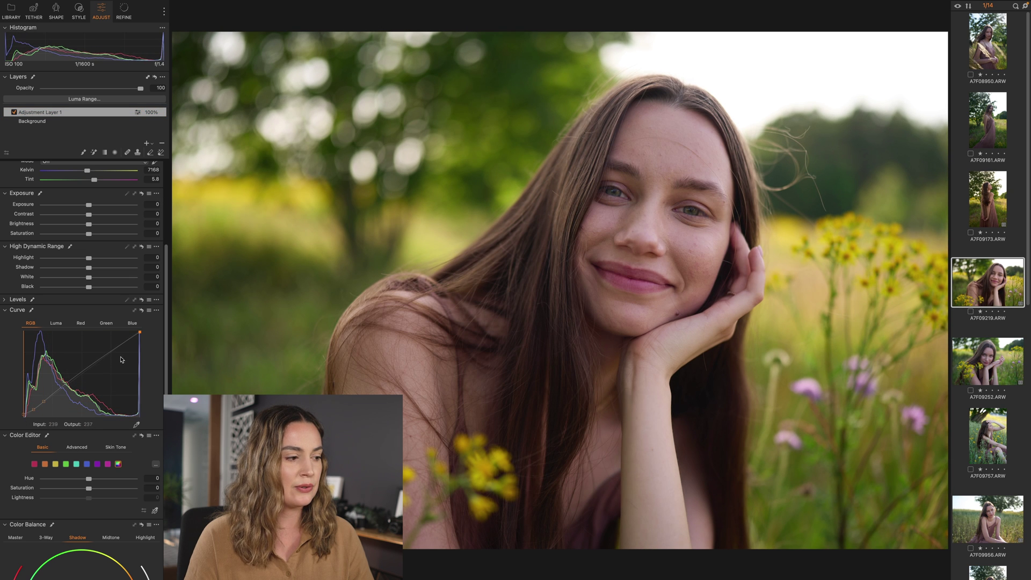
{"action": "left_click", "coordinate": [95, 361]}
Step: Set the layer's High Dynamic Range Highlight to -52 and Shadow to 9, and its Contrast to -6
{"action": "scroll", "coordinate": [81, 268], "scroll_direction": "up", "scroll_amount": 1}
{"action": "left_click_drag", "start_coordinate": [88, 263], "coordinate": [65, 271]}
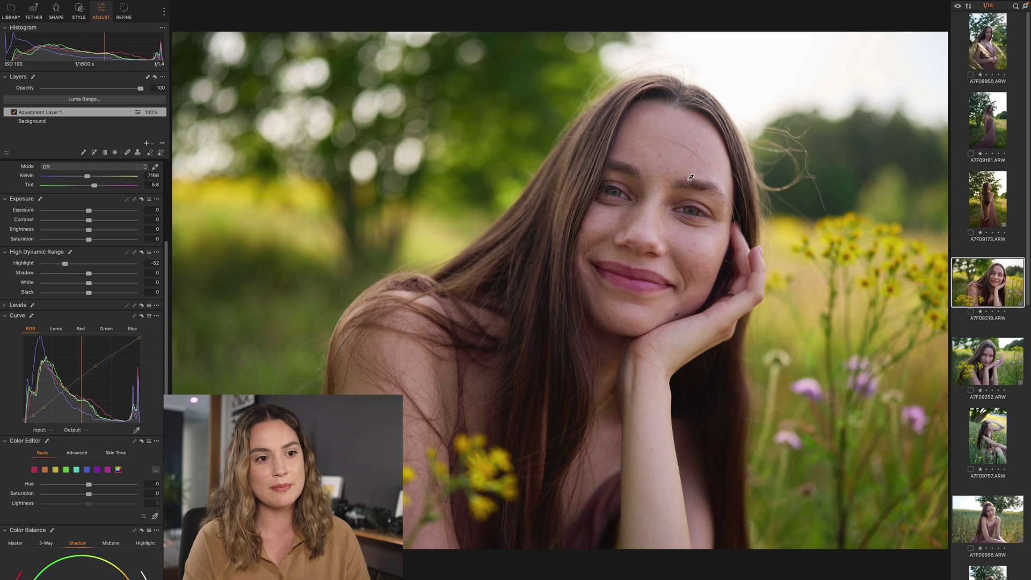
{"action": "left_click_drag", "start_coordinate": [90, 275], "coordinate": [98, 275]}
{"action": "left_click_drag", "start_coordinate": [89, 220], "coordinate": [83, 223]}
{"action": "left_click_drag", "start_coordinate": [98, 274], "coordinate": [93, 275]}
Step: Lower the shadows slightly on the layer's blue curve and raise its highlights to output 178 at input 167
{"action": "left_click", "coordinate": [132, 329]}
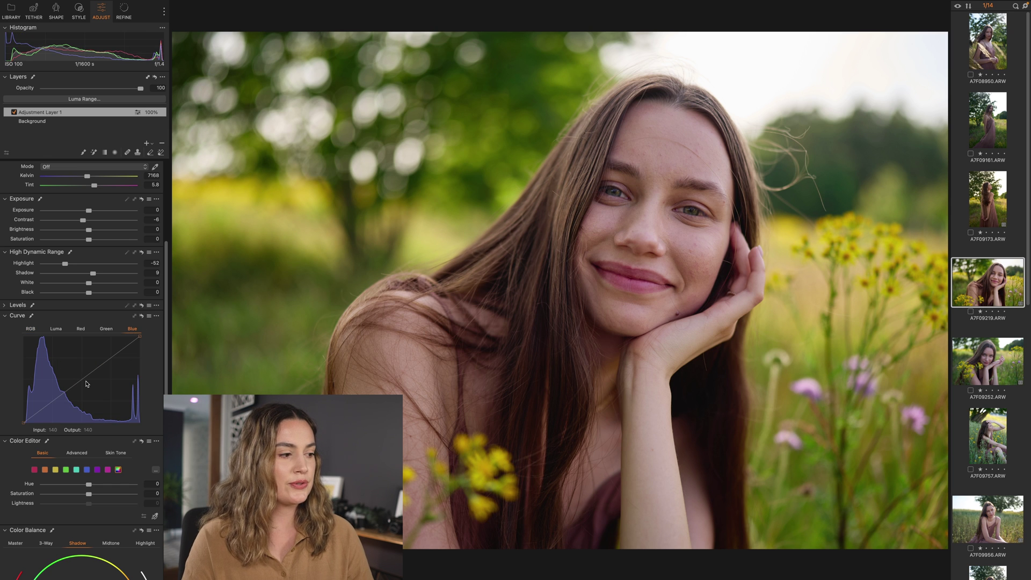
{"action": "left_click_drag", "start_coordinate": [51, 402], "coordinate": [51, 404]}
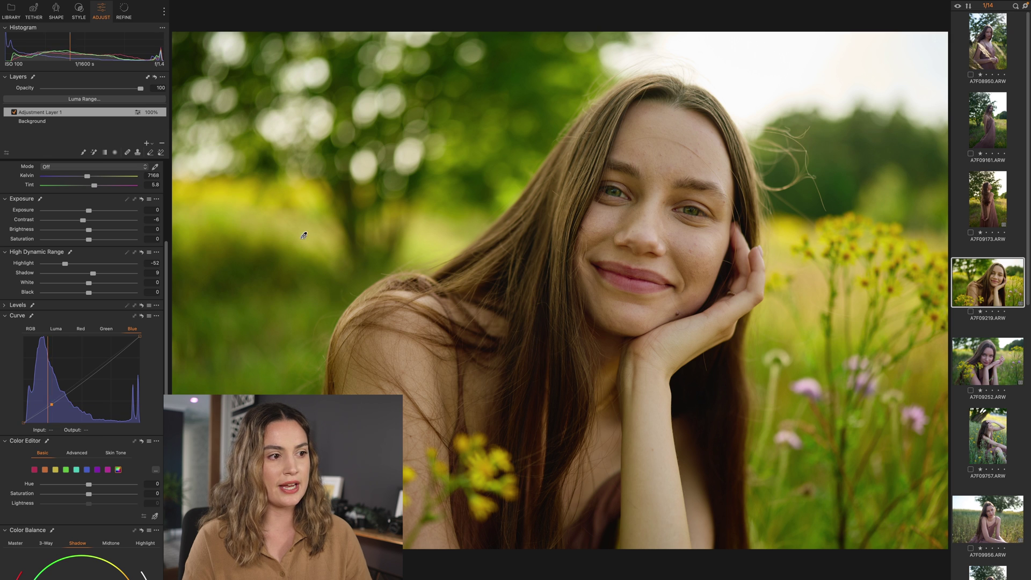
{"action": "left_click", "coordinate": [100, 368]}
{"action": "left_click_drag", "start_coordinate": [100, 368], "coordinate": [100, 366]}
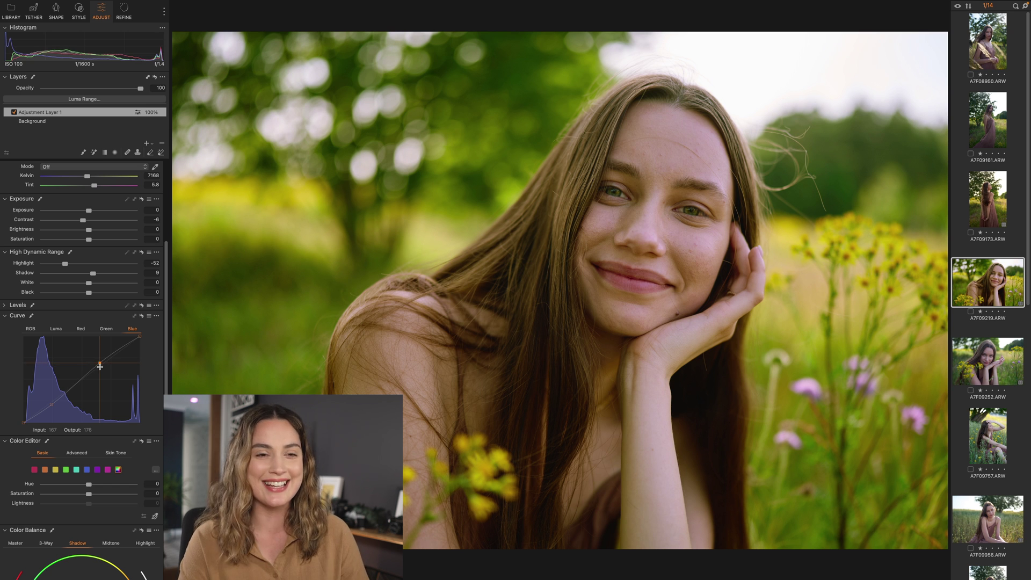
Step: Lower the layer's green curve to output 69 at input 72, and set the Exposure tool's Saturation to -12
{"action": "left_click", "coordinate": [107, 330]}
{"action": "left_click_drag", "start_coordinate": [57, 400], "coordinate": [57, 400]}
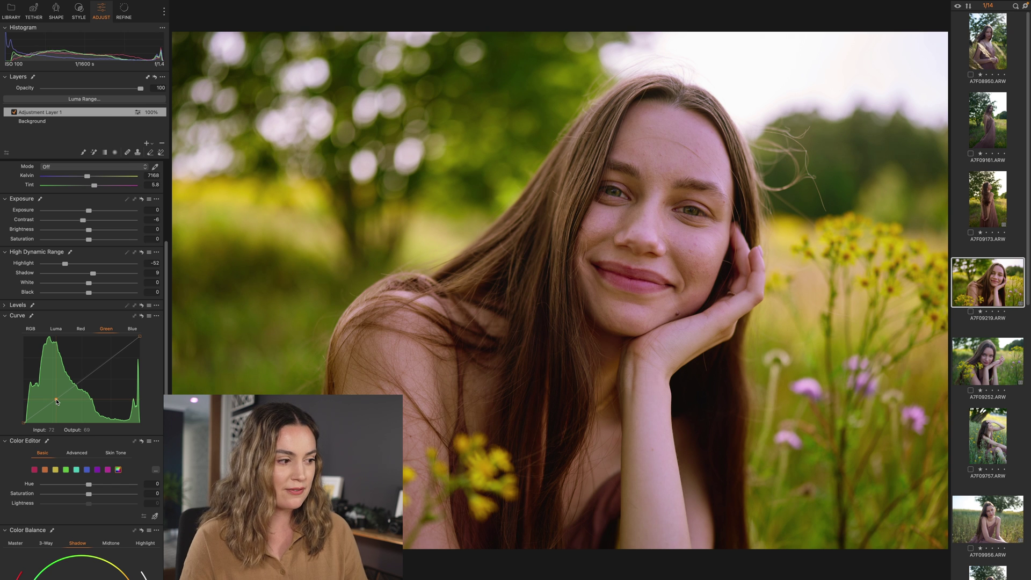
{"action": "left_click", "coordinate": [132, 328]}
{"action": "left_click_drag", "start_coordinate": [89, 239], "coordinate": [84, 242]}
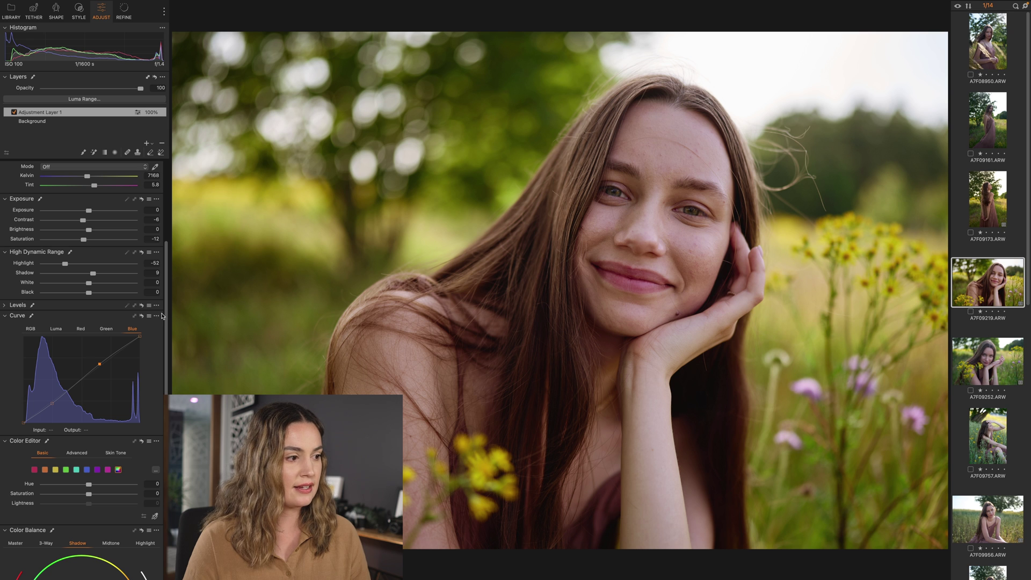
Step: Set the Color Editor's yellow Hue to -4.3 and increase the yellow Saturation on the adjustment layer
{"action": "scroll", "coordinate": [166, 310], "scroll_direction": "down", "scroll_amount": 5}
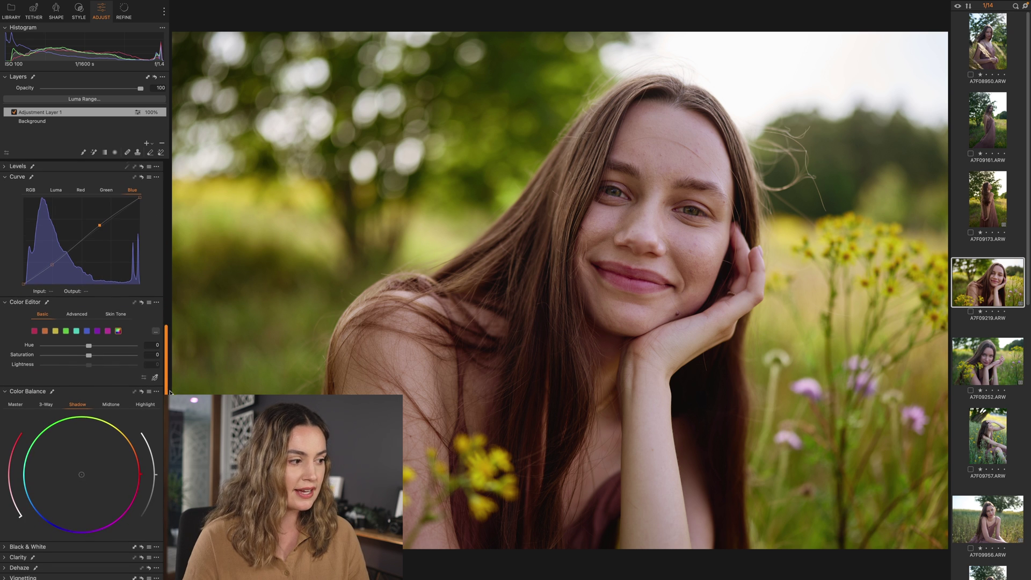
{"action": "left_click", "coordinate": [57, 329]}
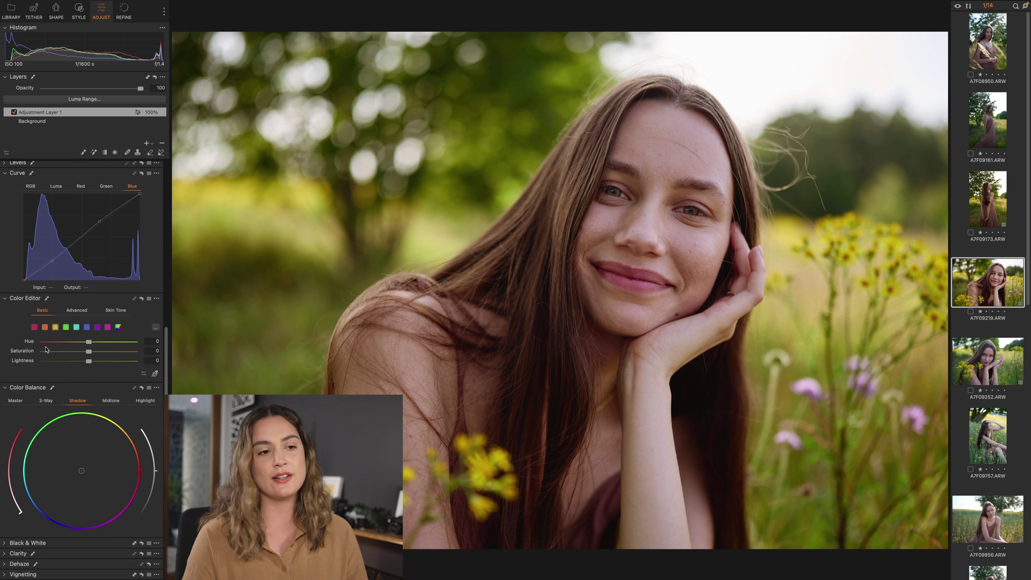
{"action": "left_click_drag", "start_coordinate": [88, 342], "coordinate": [79, 348]}
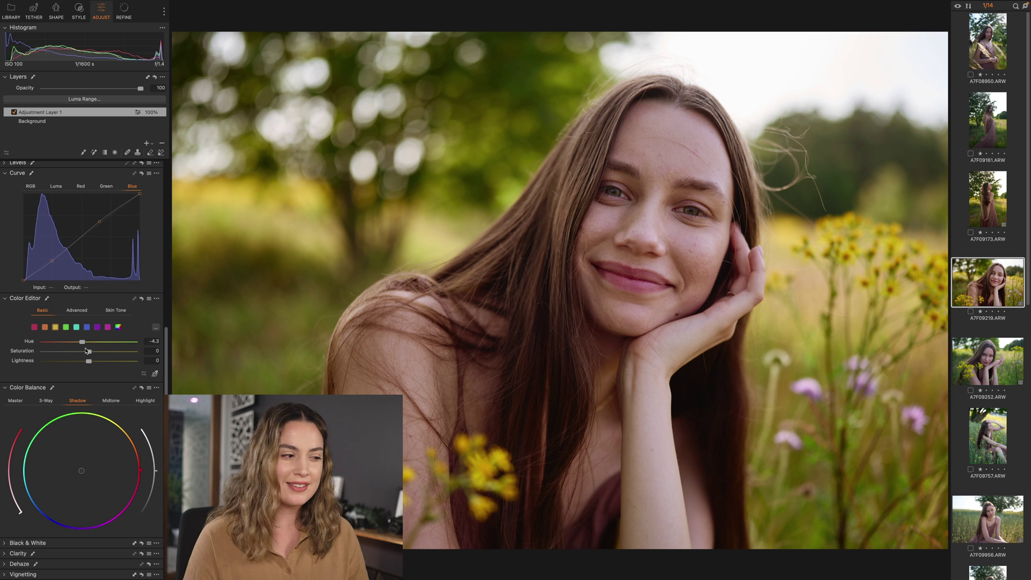
{"action": "left_click_drag", "start_coordinate": [101, 356], "coordinate": [105, 356]}
Step: Adjust the greens in the Color Editor to Hue -2.9, Saturation 21.2 and Lightness 10.7
{"action": "left_click", "coordinate": [65, 326]}
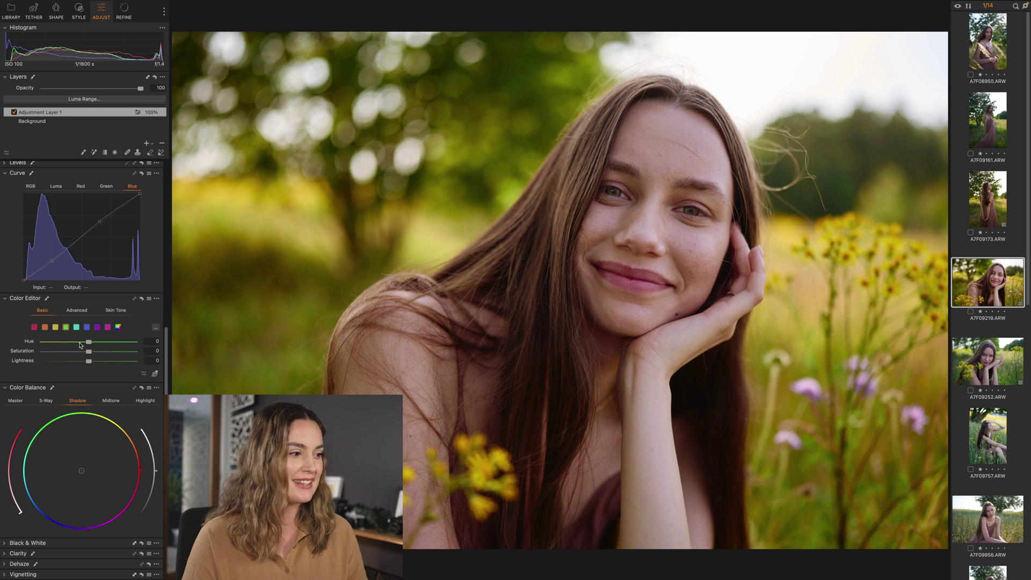
{"action": "left_click_drag", "start_coordinate": [79, 346], "coordinate": [98, 352]}
{"action": "left_click_drag", "start_coordinate": [88, 362], "coordinate": [99, 353]}
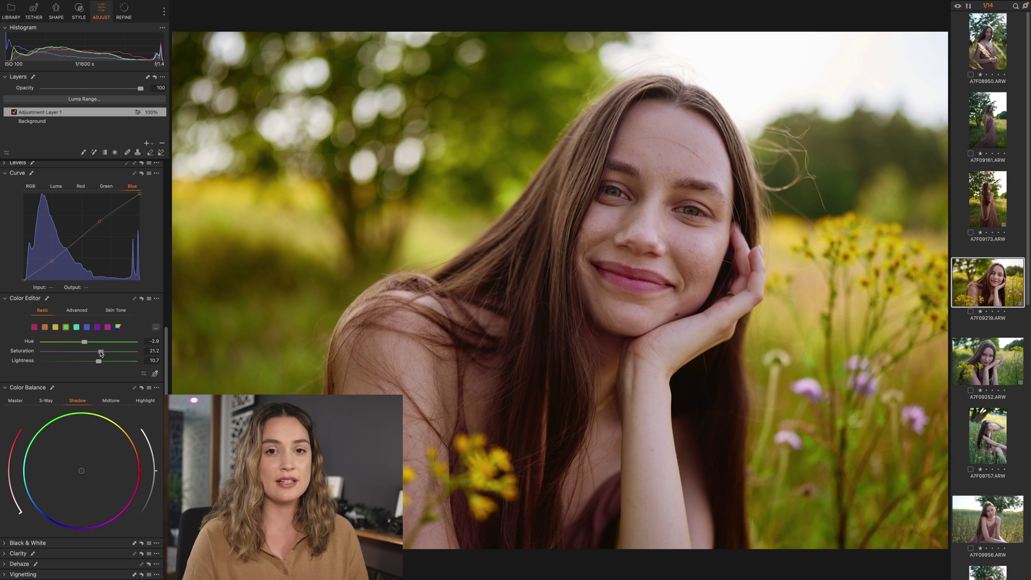
Step: Compare the edited portrait A7F09219 with its unedited Before version
{"action": "key", "text": "y"}
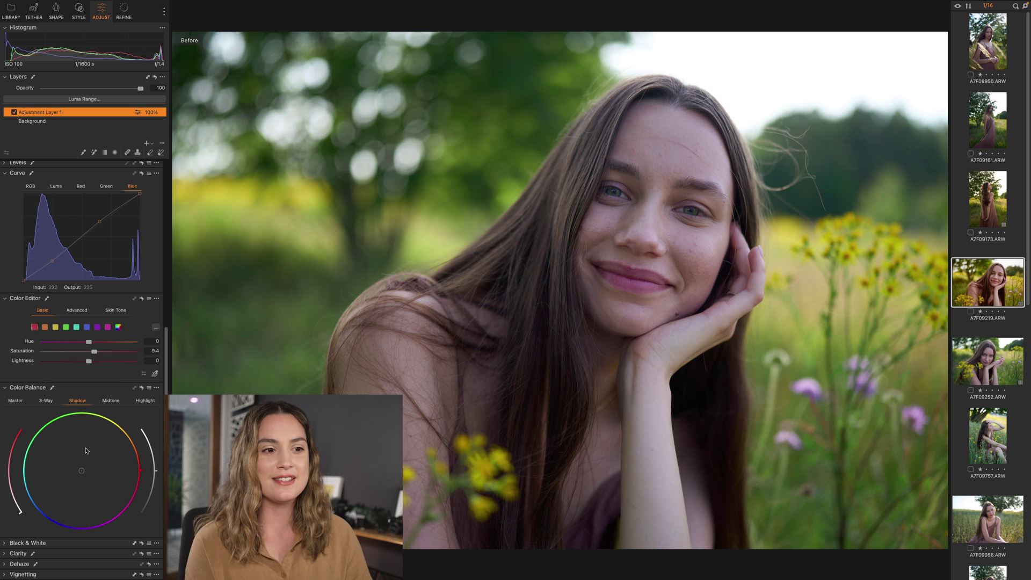
{"action": "key", "text": "y"}
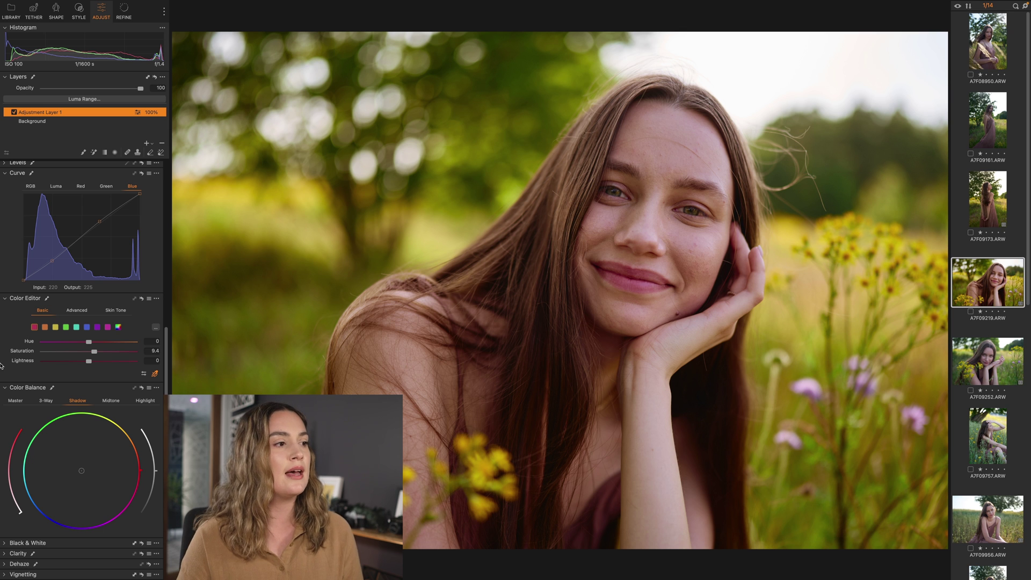
Step: Add a second filled adjustment layer and tint its Color Balance highlights slightly toward teal-green
{"action": "left_click", "coordinate": [150, 144]}
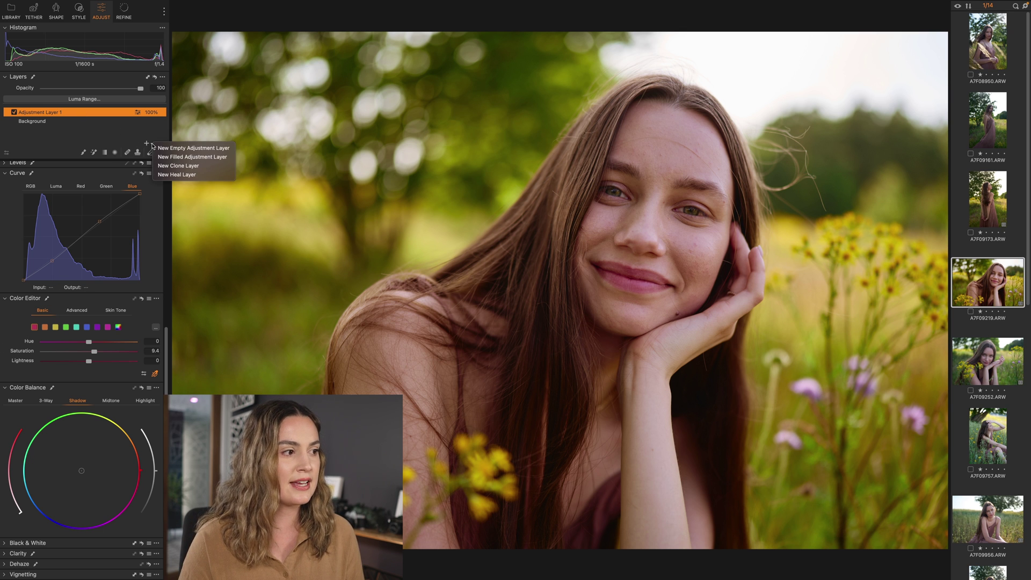
{"action": "left_click", "coordinate": [174, 158]}
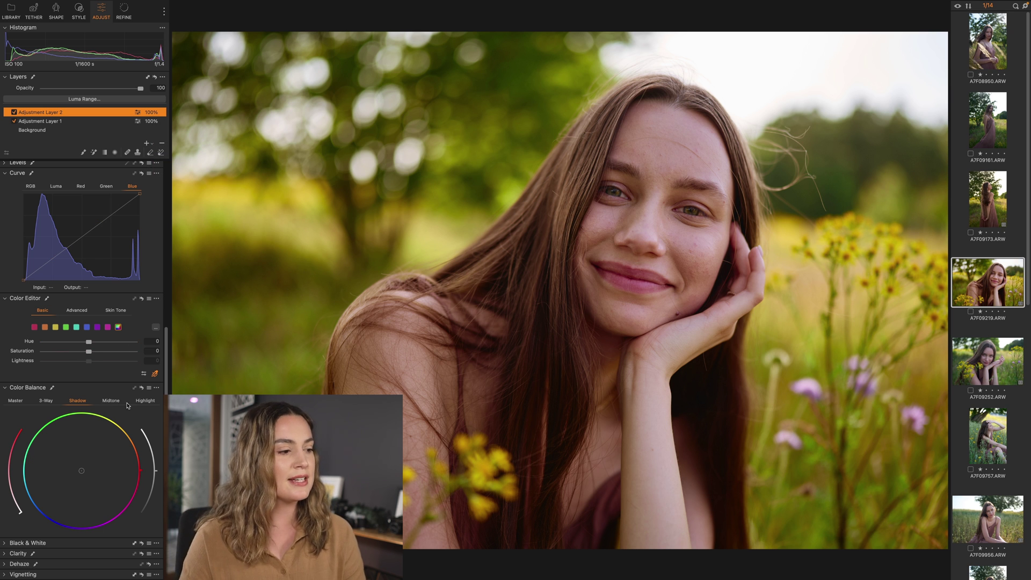
{"action": "left_click", "coordinate": [144, 403]}
{"action": "left_click_drag", "start_coordinate": [81, 470], "coordinate": [72, 468]}
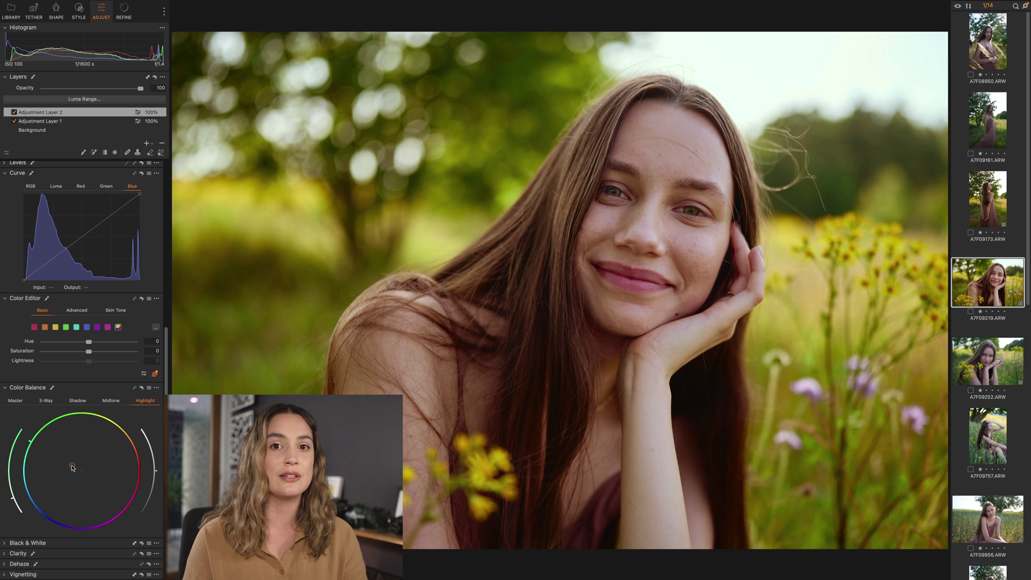
{"action": "left_click_drag", "start_coordinate": [72, 467], "coordinate": [35, 414]}
{"action": "left_click_drag", "start_coordinate": [23, 495], "coordinate": [71, 466]}
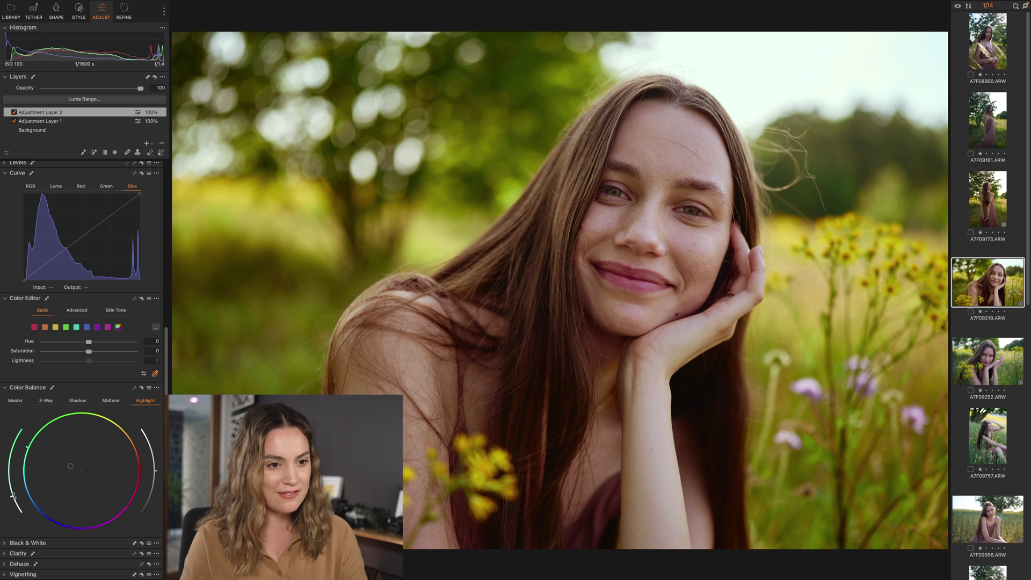
{"action": "left_click_drag", "start_coordinate": [15, 500], "coordinate": [12, 497]}
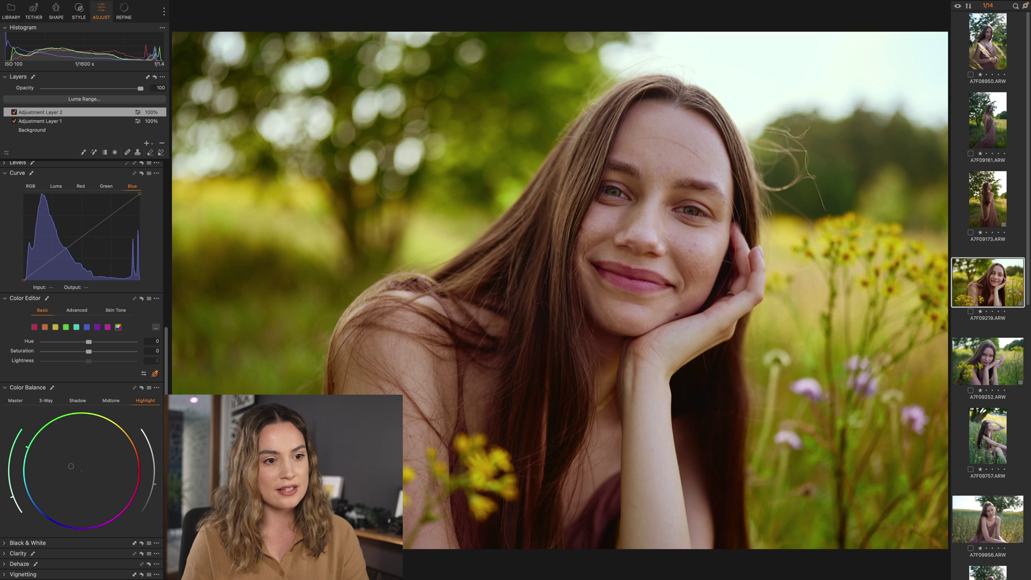
Step: Warm the new layer's Color Balance shadows and midtones subtly toward orange
{"action": "left_click", "coordinate": [78, 401]}
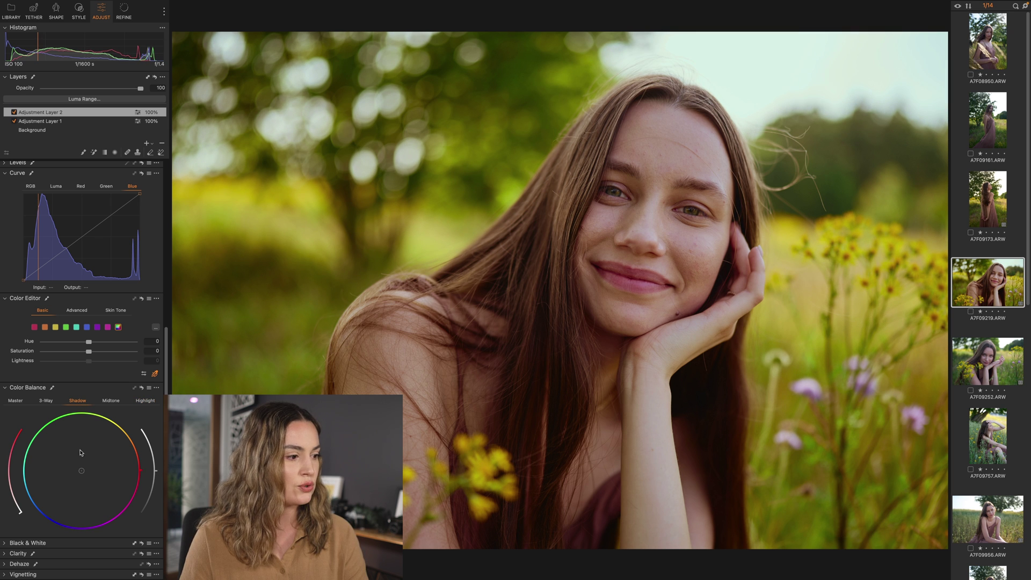
{"action": "mouse_move", "coordinate": [82, 471]}
{"action": "left_mouse_down"}
{"action": "mouse_move", "coordinate": [98, 485]}
{"action": "mouse_move", "coordinate": [103, 463]}
{"action": "left_mouse_up"}
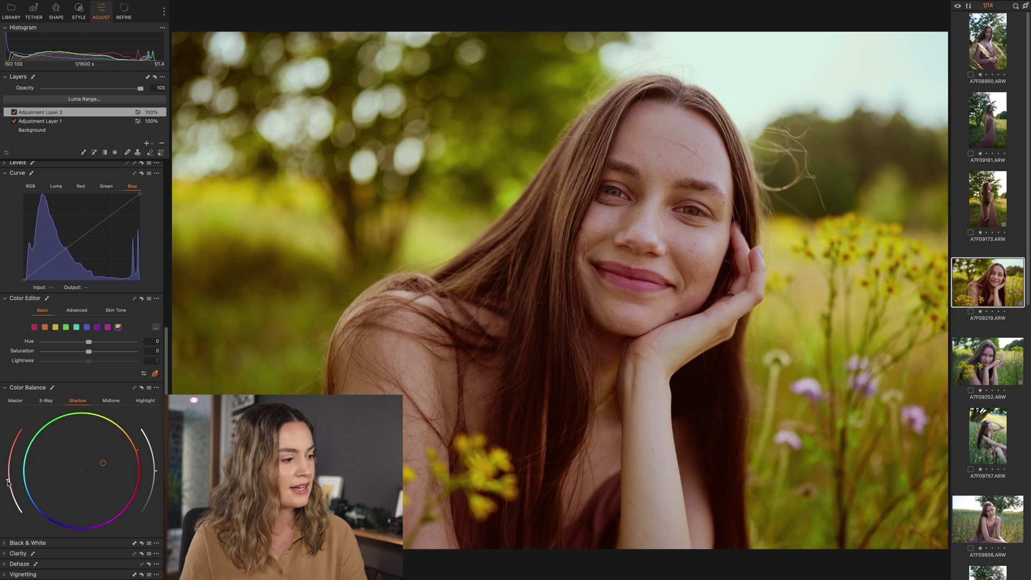
{"action": "left_click_drag", "start_coordinate": [13, 500], "coordinate": [19, 510]}
{"action": "left_click", "coordinate": [111, 401]}
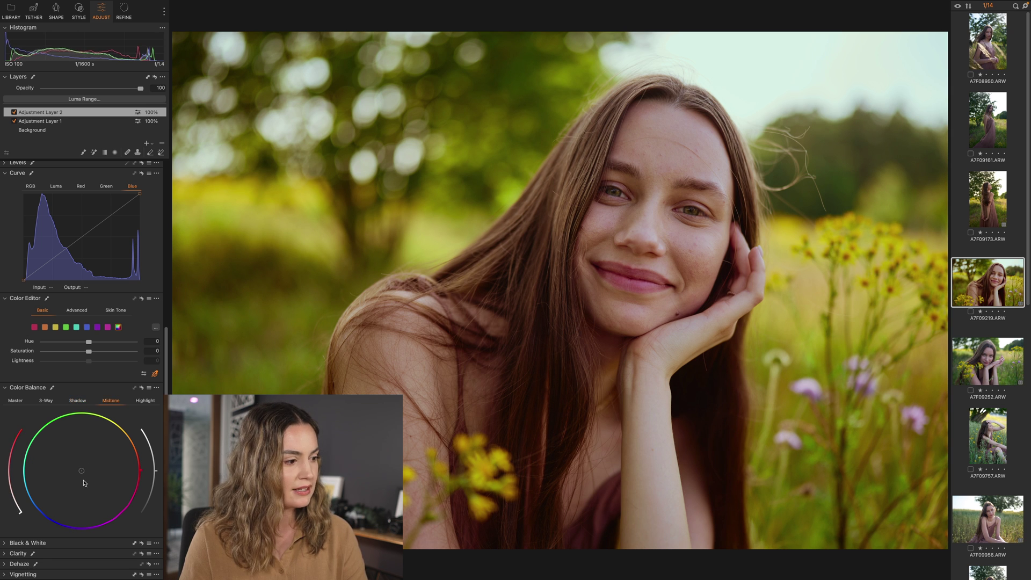
{"action": "left_click_drag", "start_coordinate": [94, 454], "coordinate": [103, 461]}
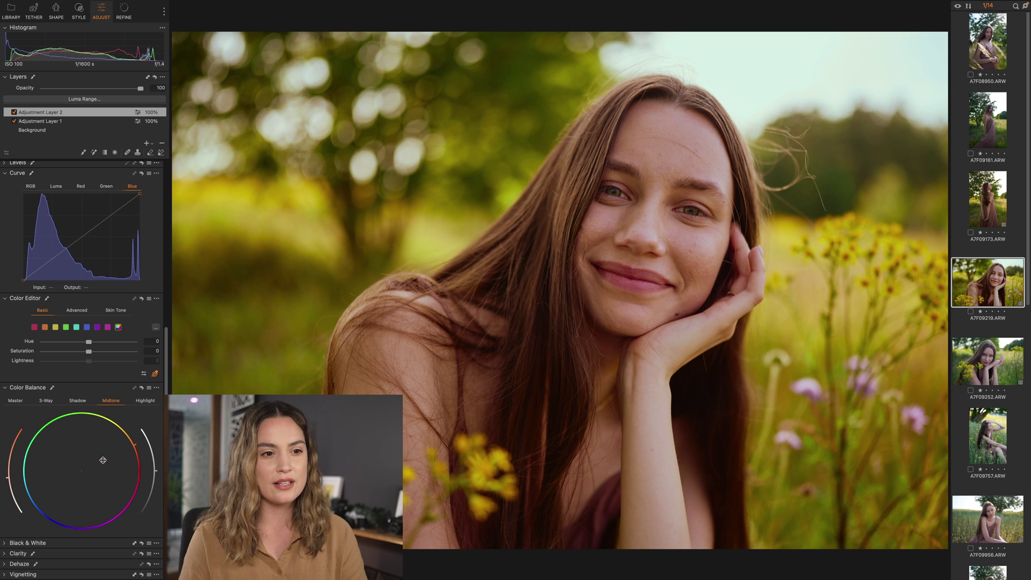
Step: Look at both adjustment layers and compare the graded portrait A7F09219 with its Before version
{"action": "left_click", "coordinate": [41, 120]}
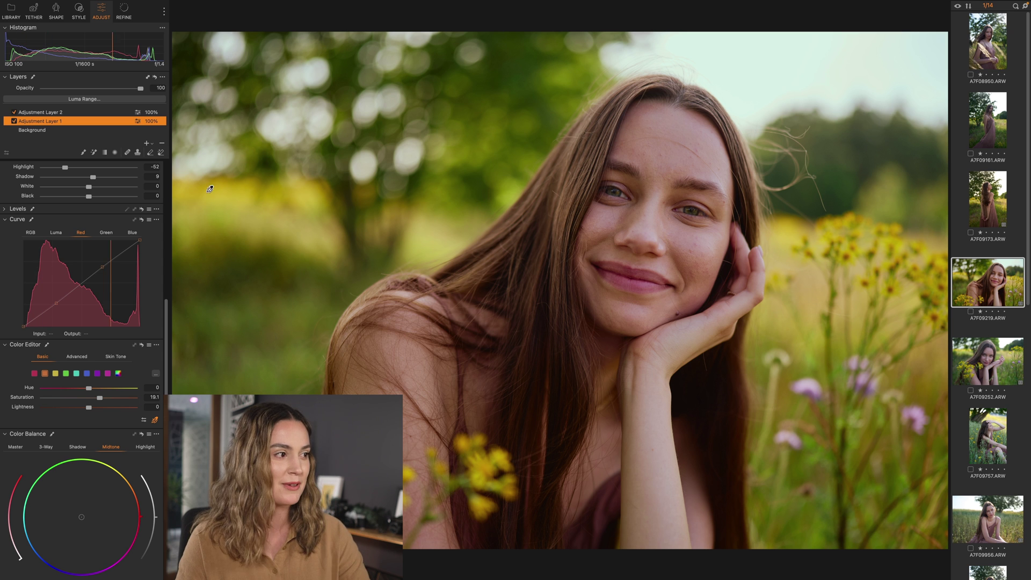
{"action": "left_click", "coordinate": [89, 112]}
{"action": "key", "text": "y"}
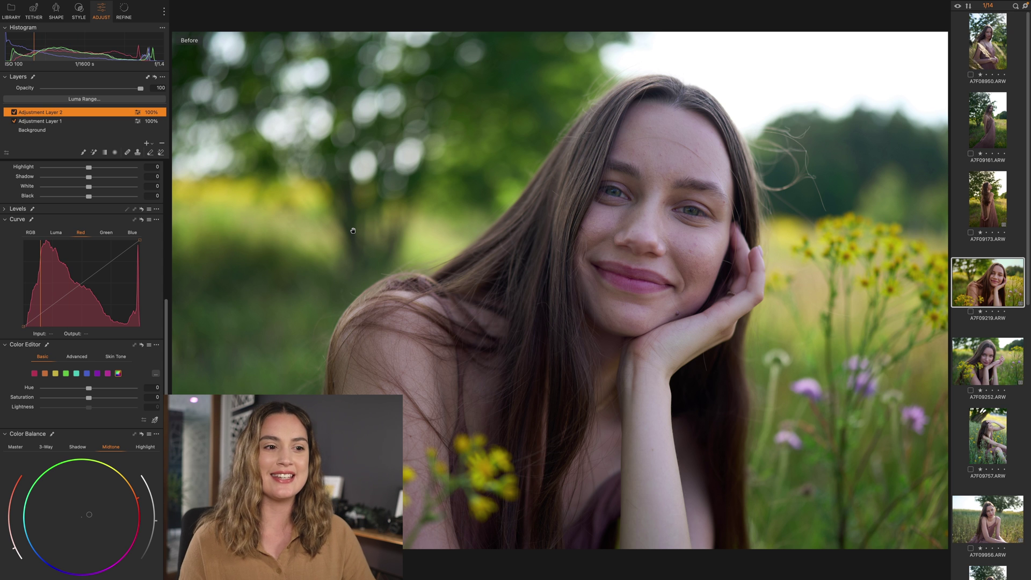
{"action": "key", "text": "y"}
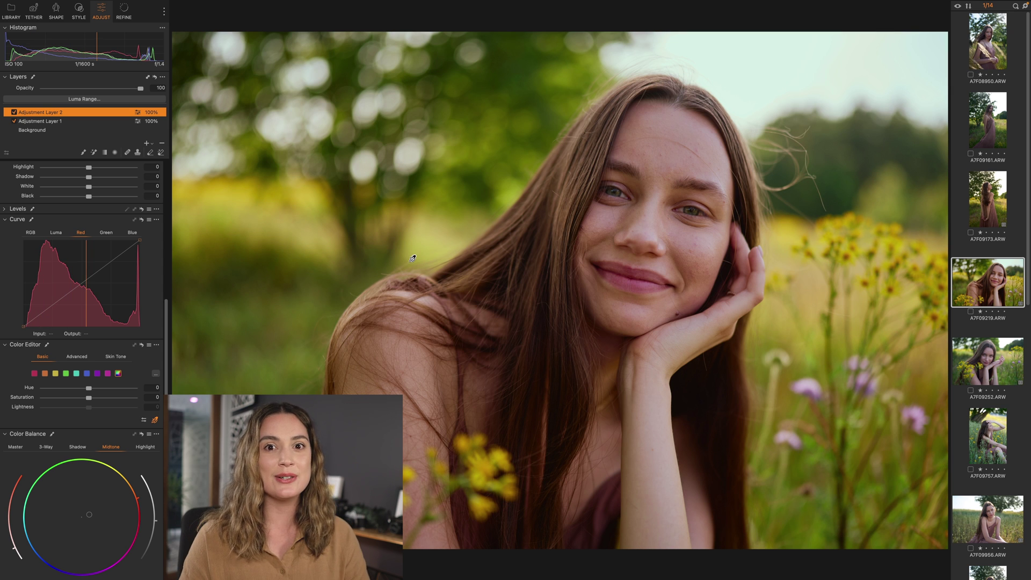
Step: Save a custom style named "Layers and Smart Adjustments" with Smart Adjustments, both adjustment layers, White Balance and the Exposure settings from Contrast to Black
{"action": "scroll", "coordinate": [98, 334], "scroll_direction": "up", "scroll_amount": 5}
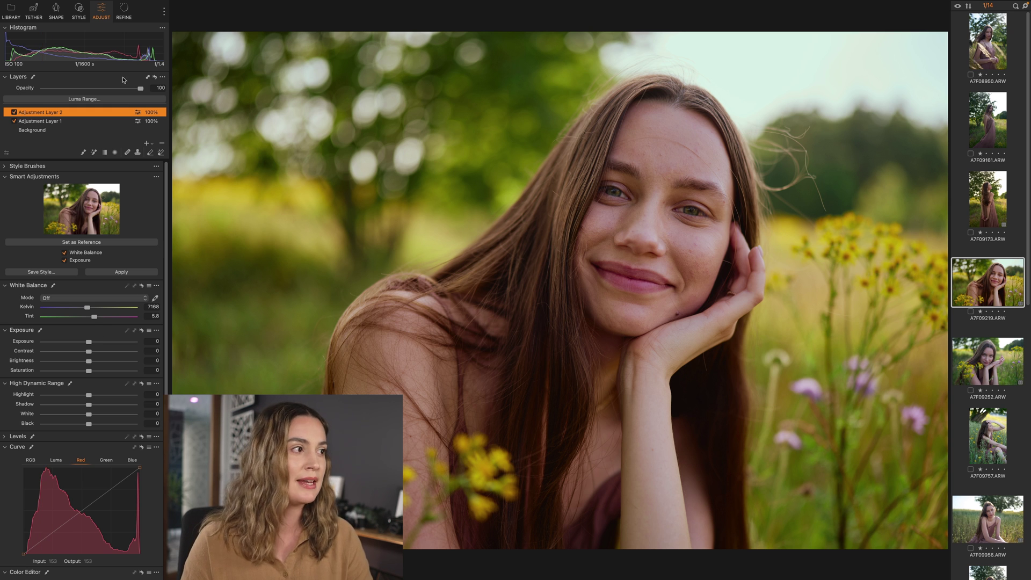
{"action": "left_click", "coordinate": [79, 11]}
{"action": "left_click", "coordinate": [163, 72]}
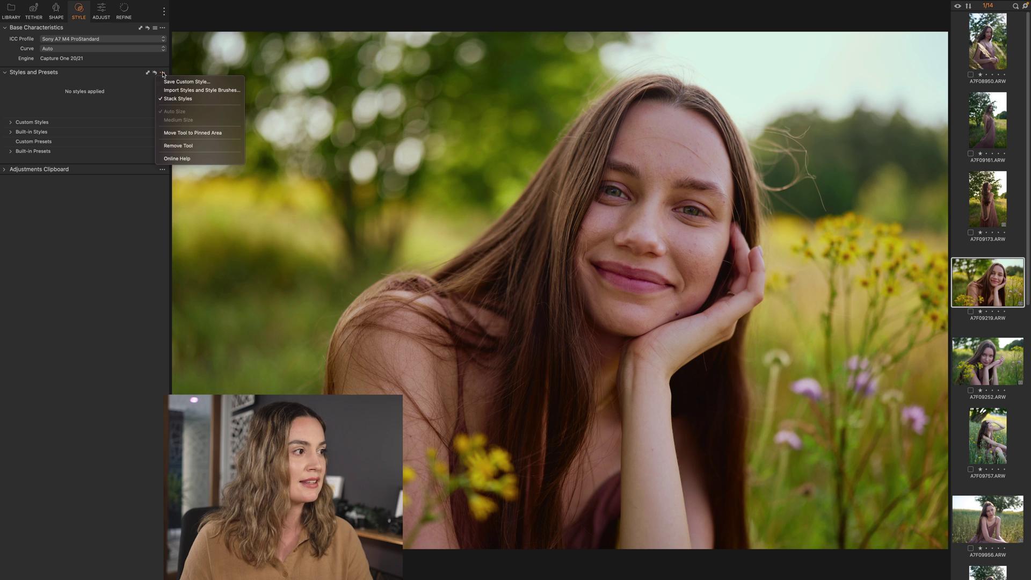
{"action": "left_click", "coordinate": [193, 82]}
{"action": "left_click", "coordinate": [176, 163]}
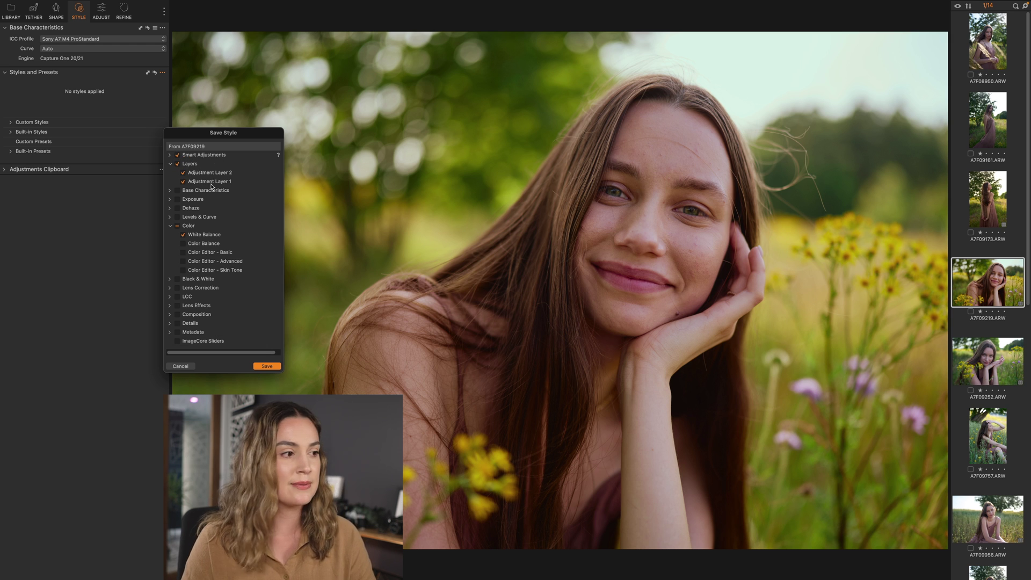
{"action": "left_click", "coordinate": [170, 200]}
{"action": "left_click", "coordinate": [183, 270]}
{"action": "left_click", "coordinate": [177, 199]}
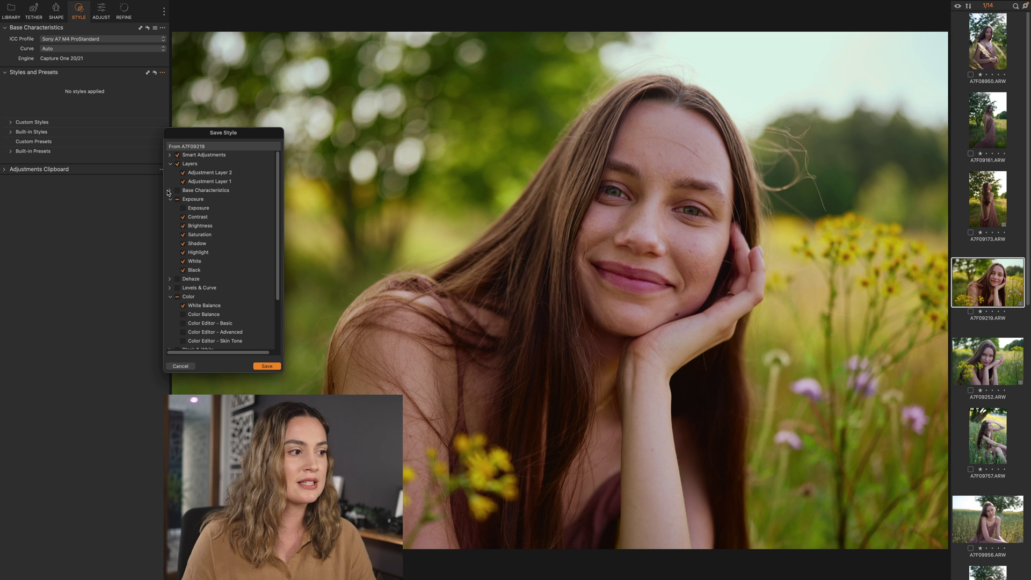
{"action": "scroll", "coordinate": [201, 232], "scroll_direction": "down", "scroll_amount": 3}
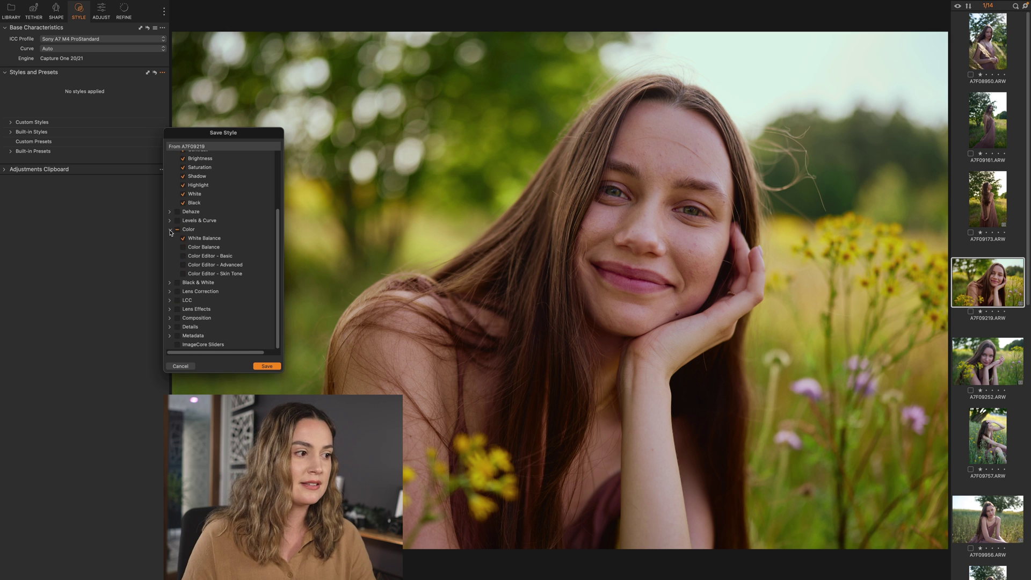
{"action": "key", "text": "Return"}
{"action": "type", "text": "Layers and Smart Adjustments"}
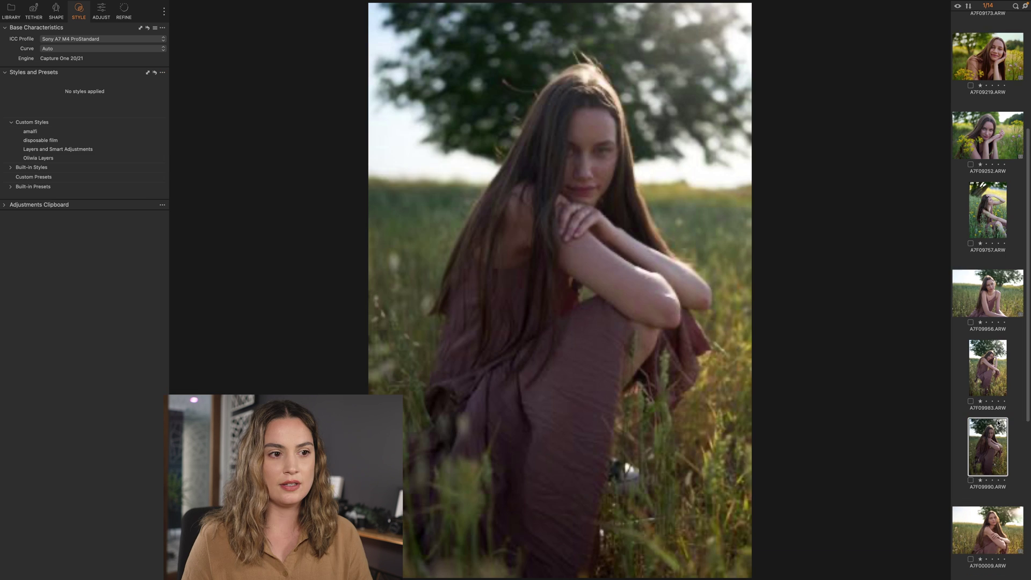
Step: Apply the custom style "Layers and Smart Adjustments" to A7F09990 and show its adjustment layers
{"action": "scroll", "coordinate": [998, 424], "scroll_direction": "down", "scroll_amount": 1}
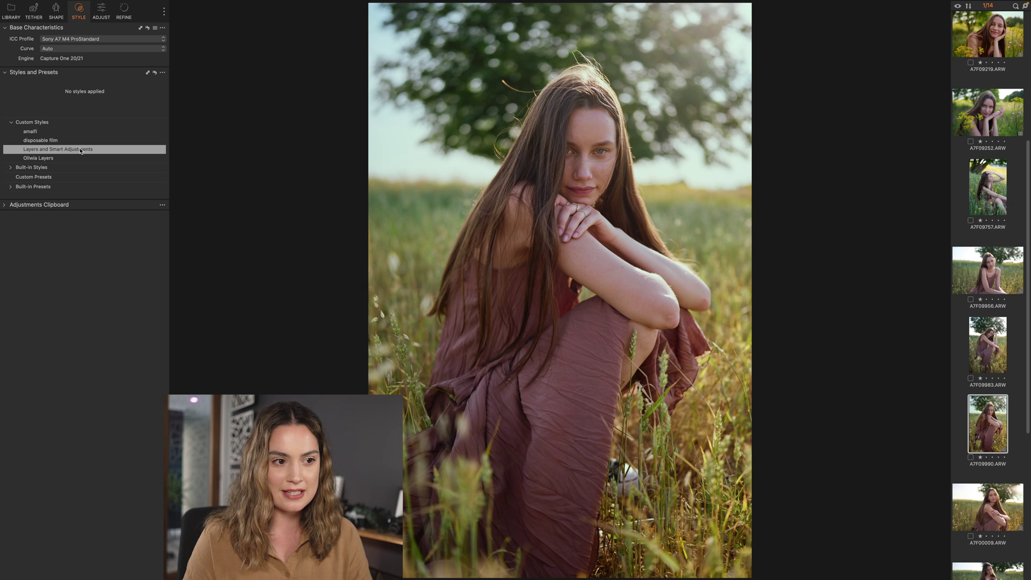
{"action": "left_click", "coordinate": [81, 151]}
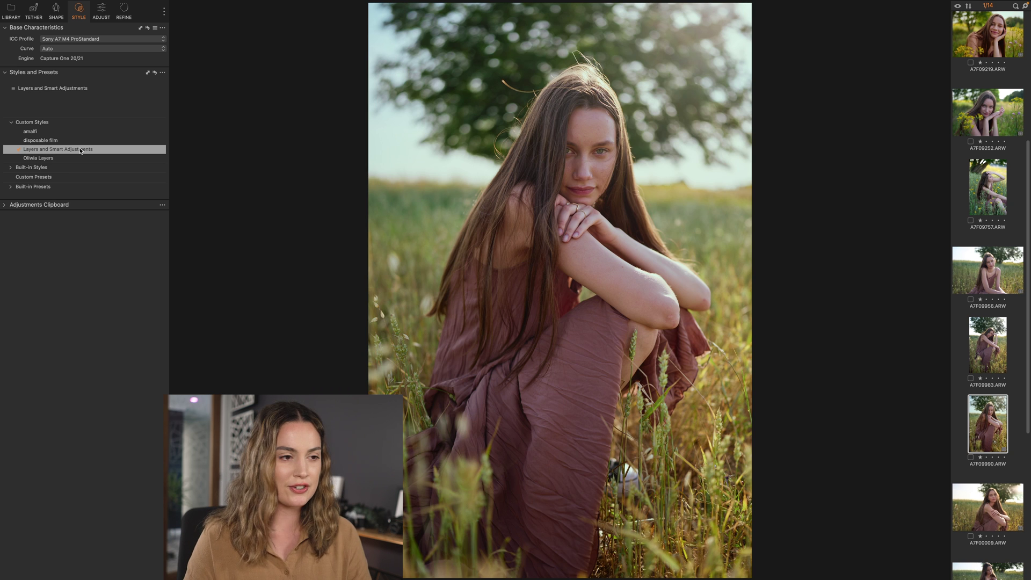
{"action": "left_click", "coordinate": [100, 9]}
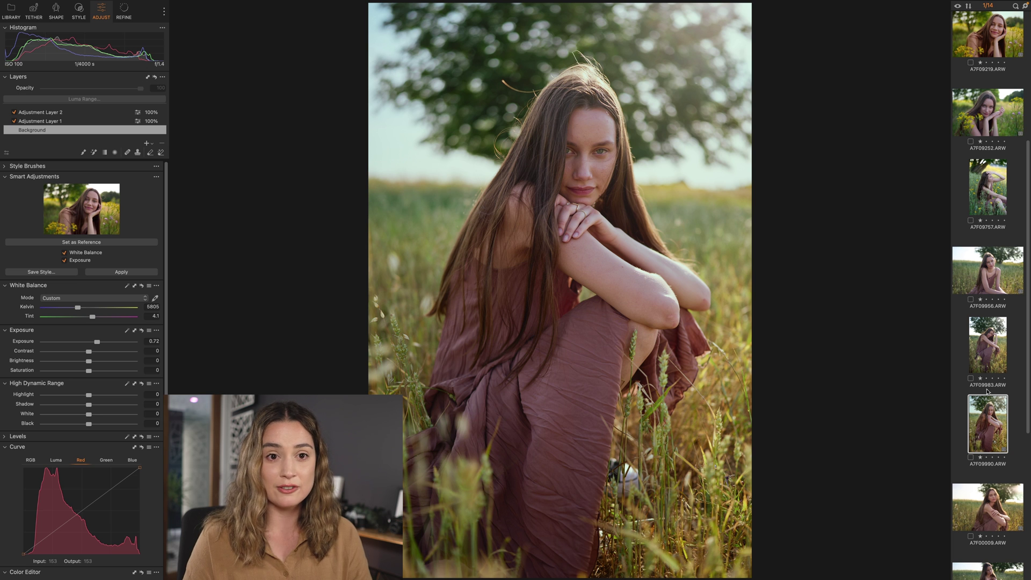
Step: Compare the look of A7F09990 with the reference portrait A7F09219
{"action": "scroll", "coordinate": [992, 371], "scroll_direction": "up", "scroll_amount": 1}
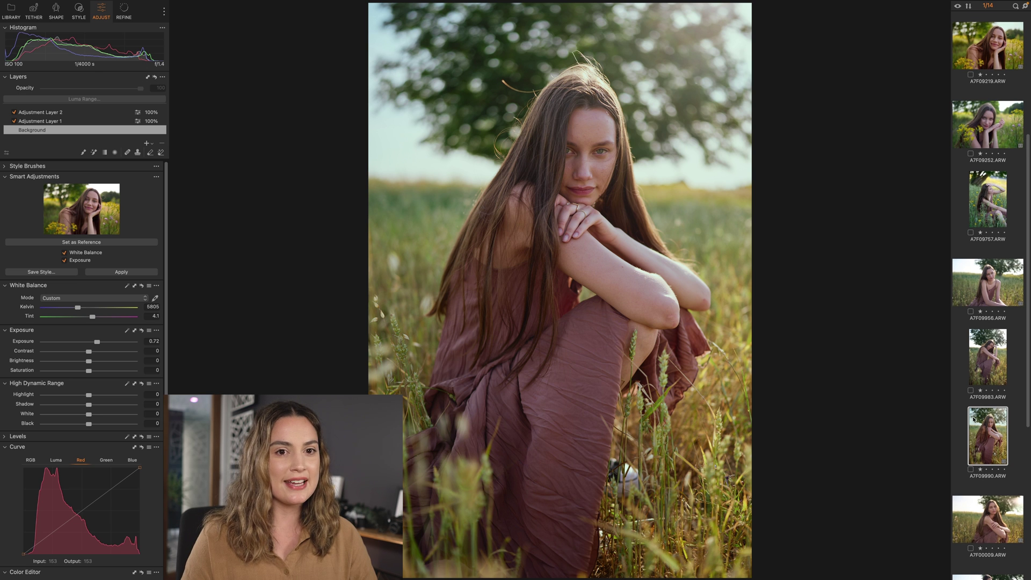
{"action": "left_click", "coordinate": [976, 47]}
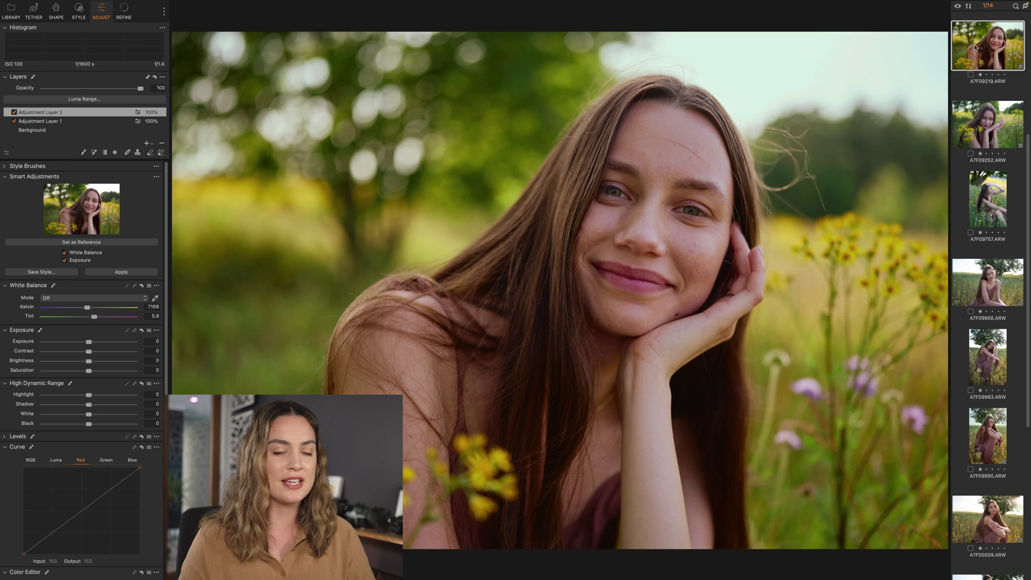
{"action": "left_click", "coordinate": [980, 430]}
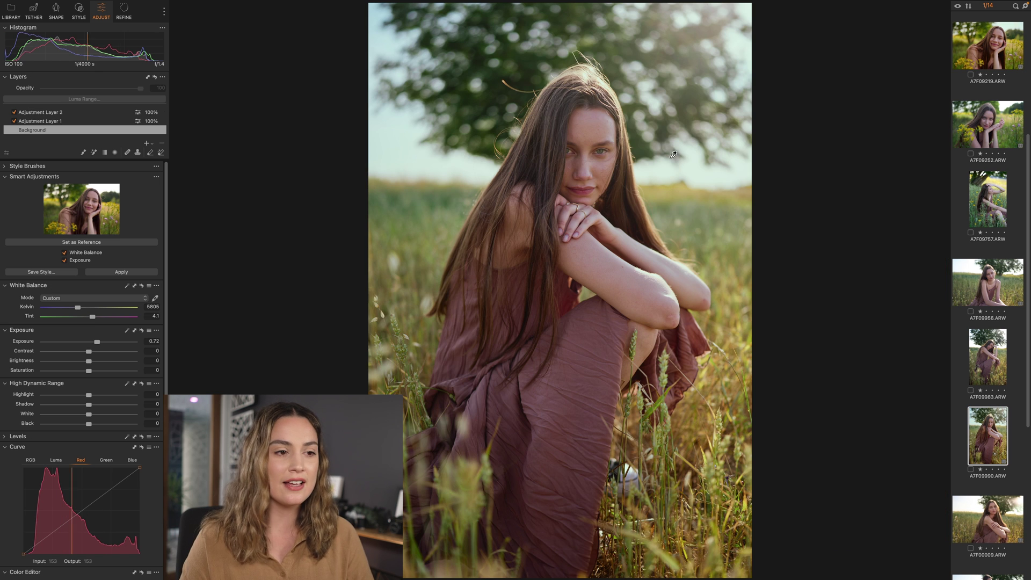
{"action": "left_click", "coordinate": [976, 66]}
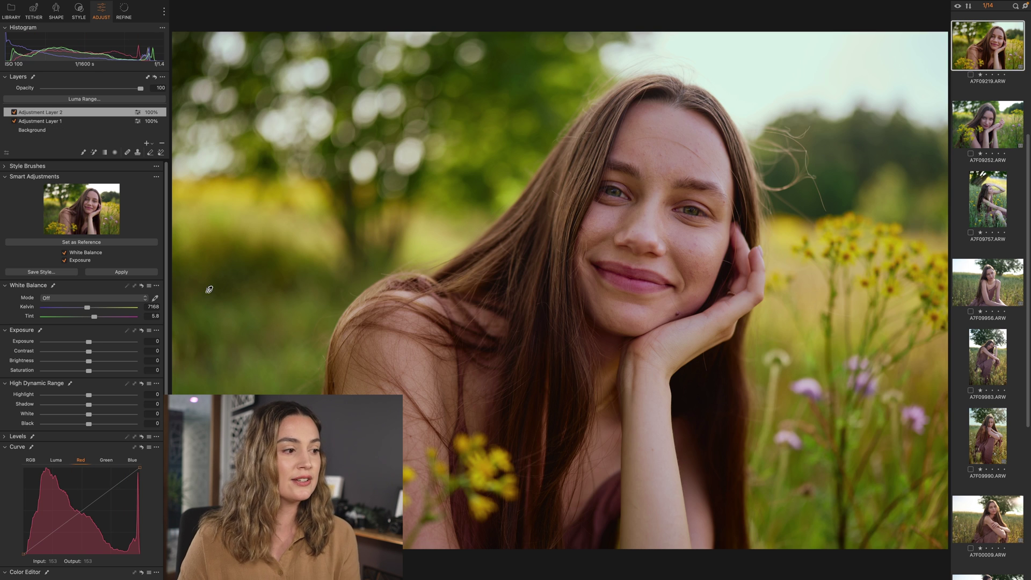
{"action": "left_click", "coordinate": [980, 437]}
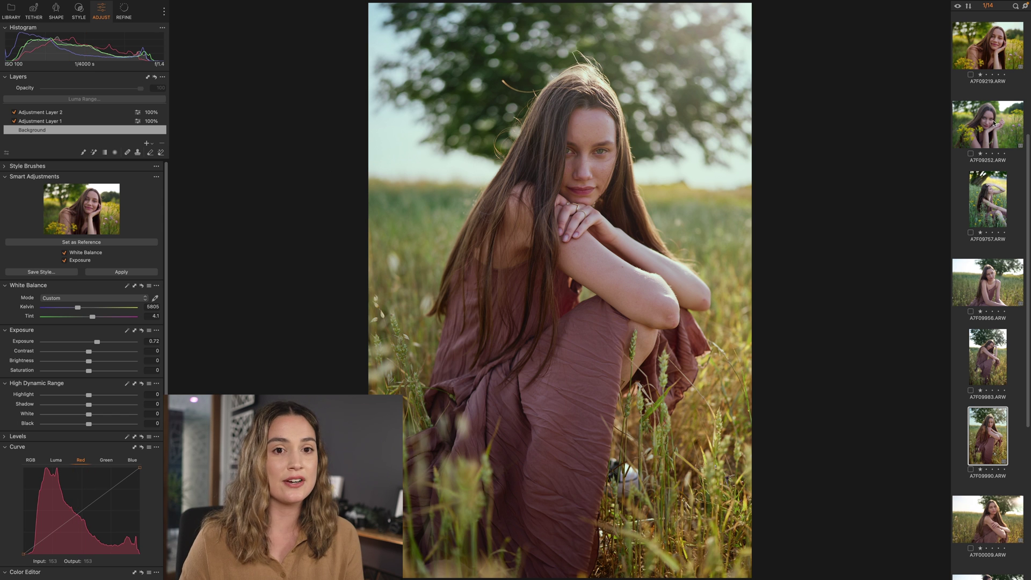
Step: Check the Color Balance highlights of Adjustment Layer 2 on A7F09990 and set the layer's opacity to 43
{"action": "left_click", "coordinate": [73, 112]}
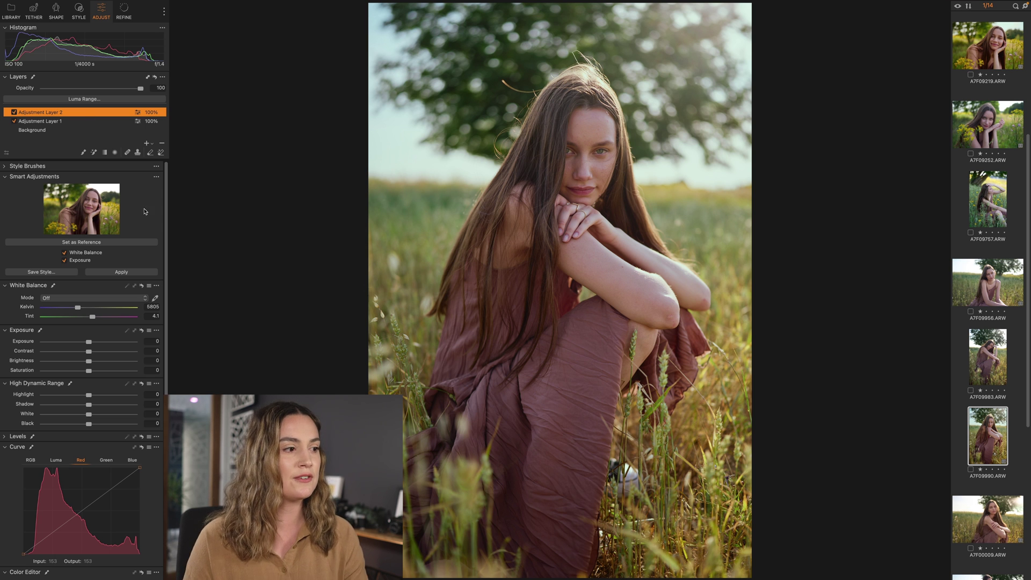
{"action": "scroll", "coordinate": [135, 376], "scroll_direction": "down", "scroll_amount": 5}
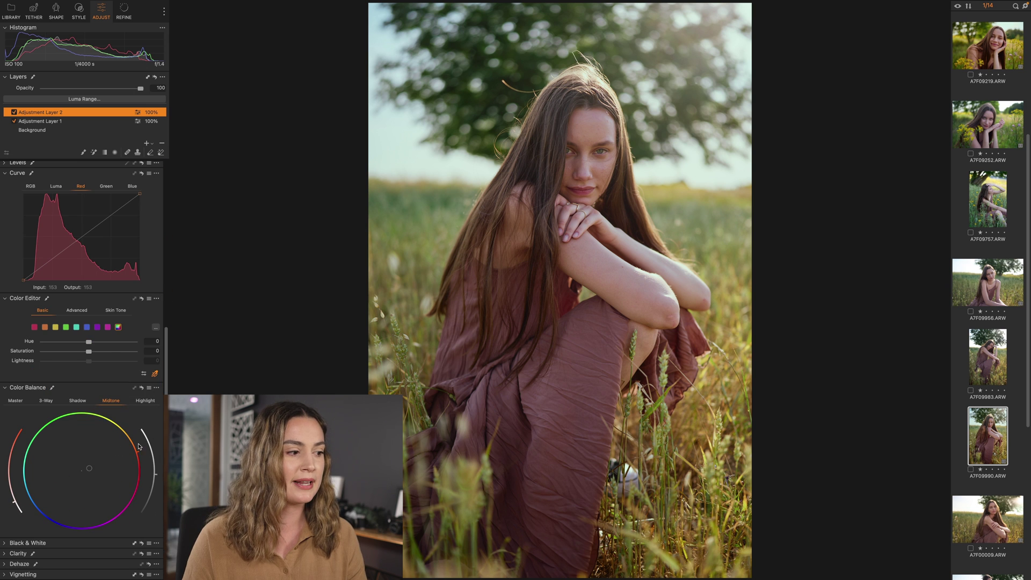
{"action": "left_click", "coordinate": [135, 401]}
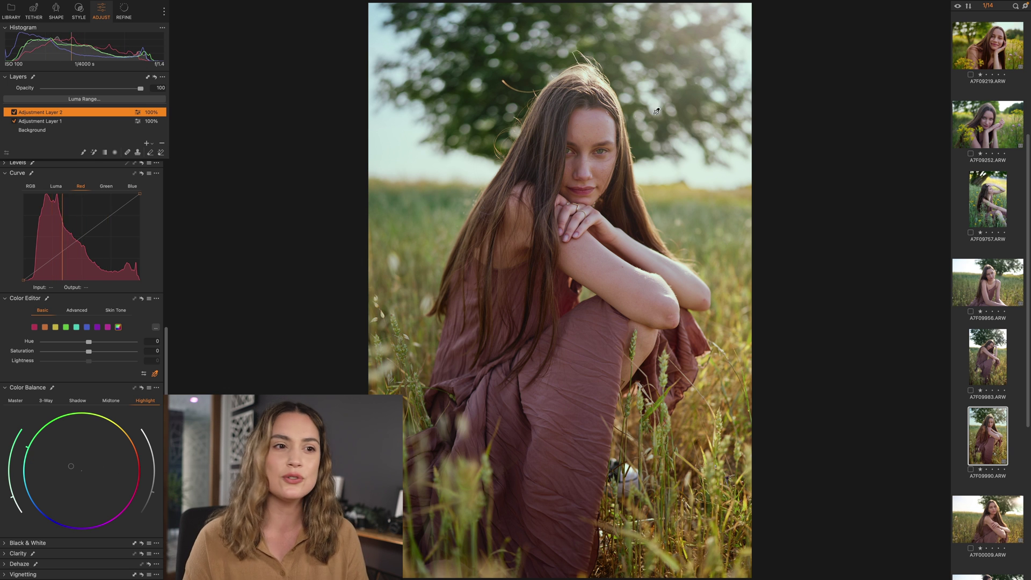
{"action": "left_click_drag", "start_coordinate": [143, 90], "coordinate": [86, 92]}
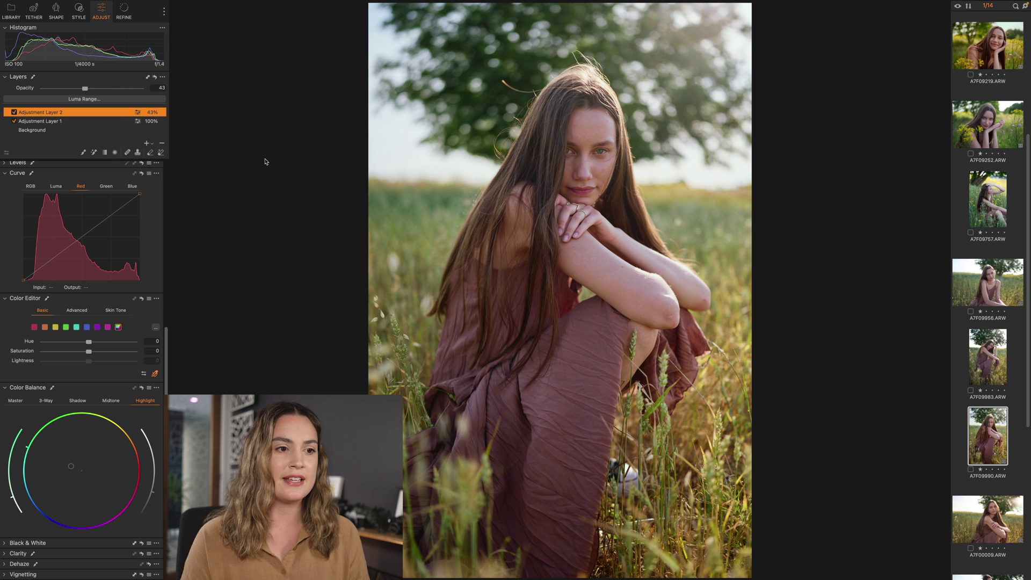
Step: Compare A7F00160 with its Before version and review it against portrait A7F09219 and the other graded images
{"action": "left_click", "coordinate": [1017, 57]}
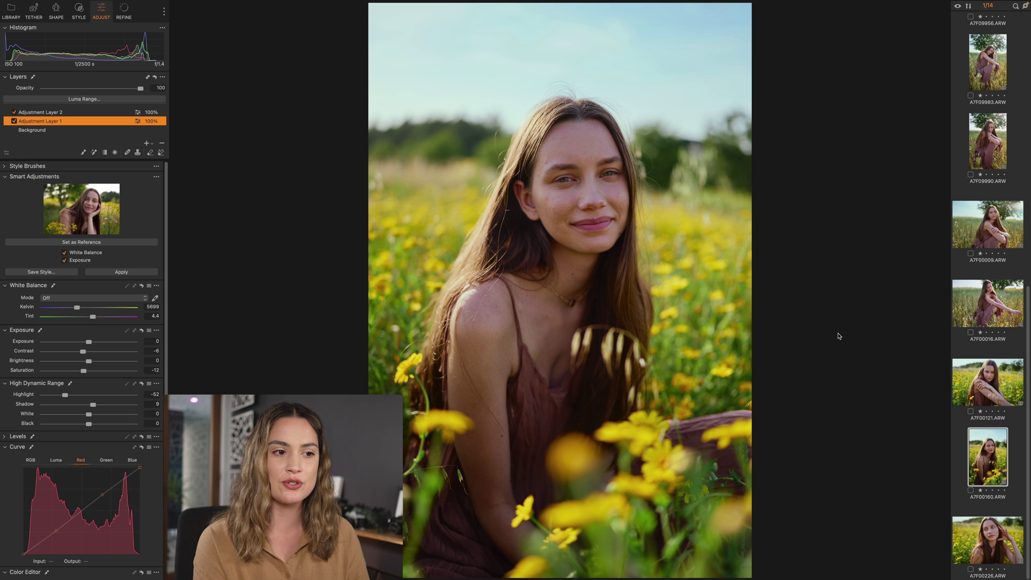
{"action": "key", "text": "y"}
{"action": "key", "text": "y"}
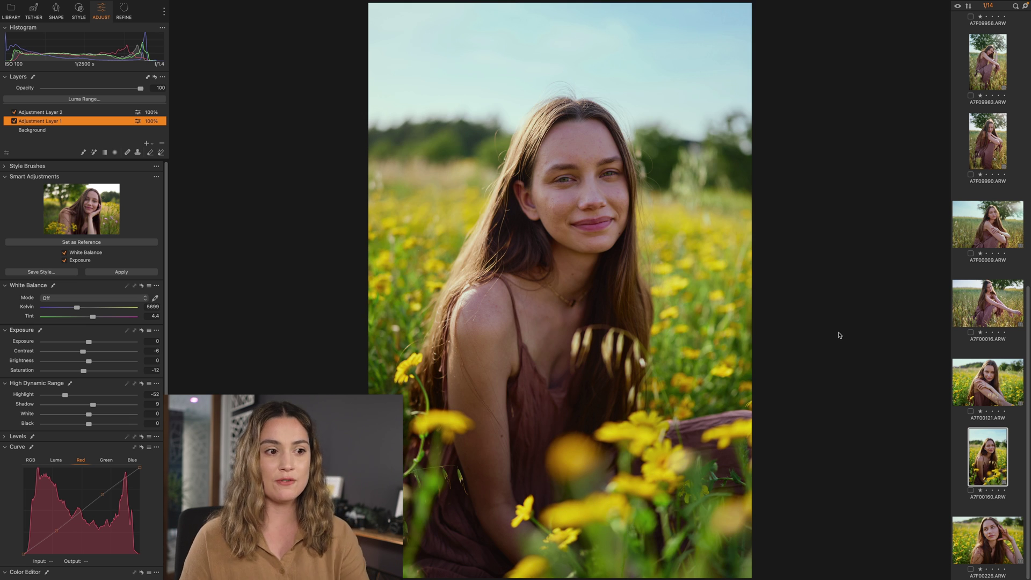
{"action": "scroll", "coordinate": [982, 414], "scroll_direction": "up", "scroll_amount": 10}
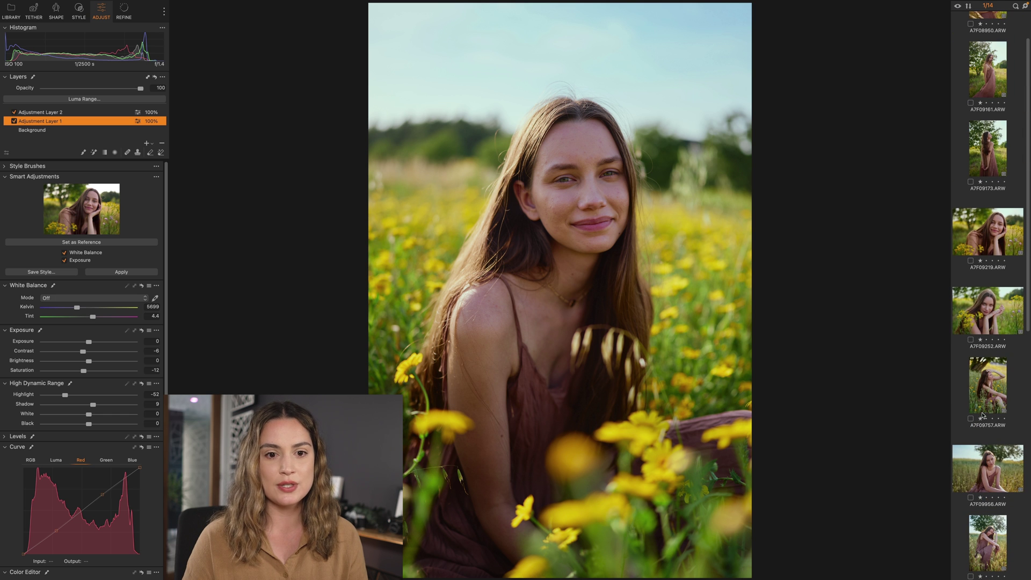
{"action": "left_click", "coordinate": [1004, 262]}
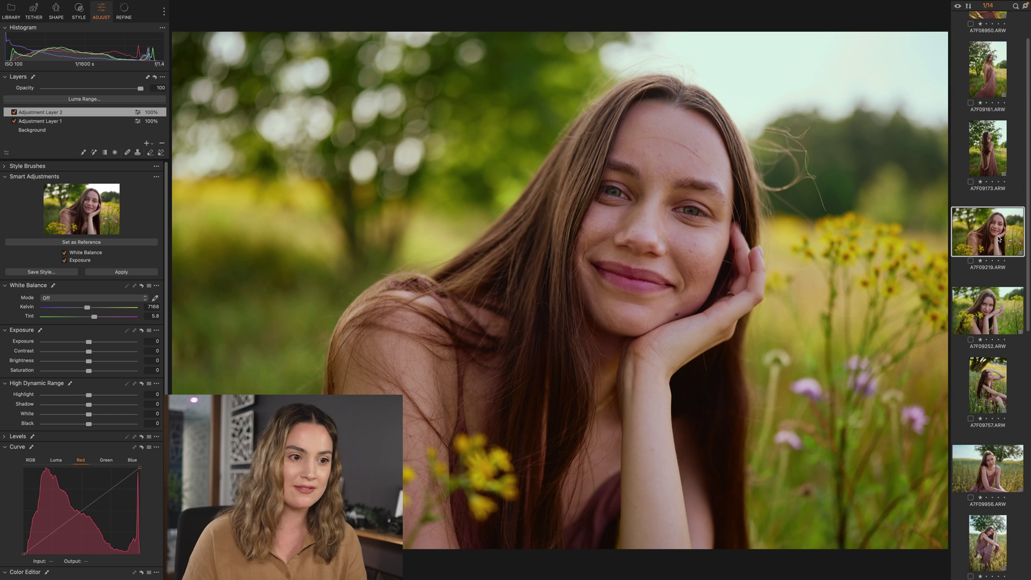
{"action": "scroll", "coordinate": [1008, 396], "scroll_direction": "down", "scroll_amount": 10}
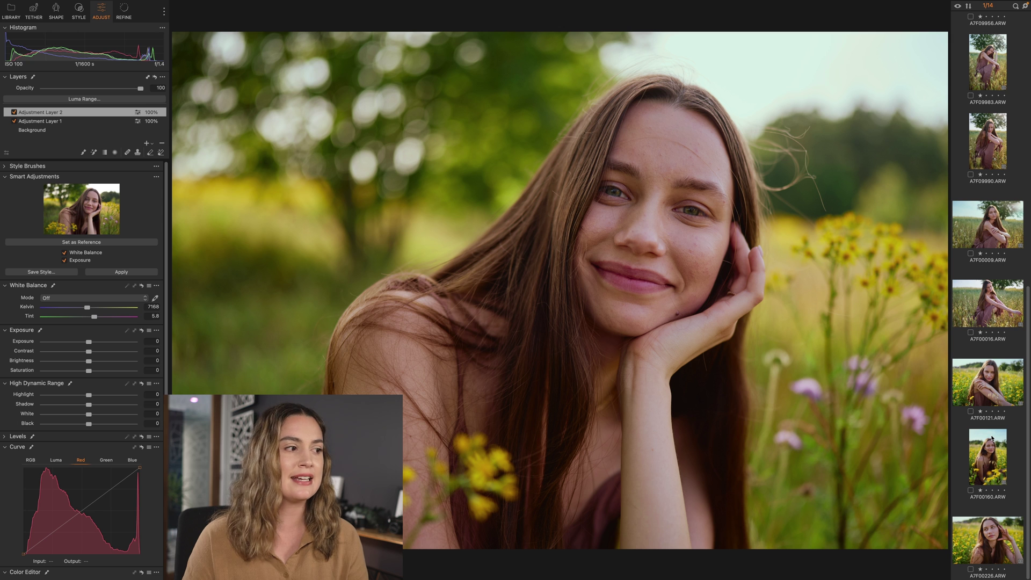